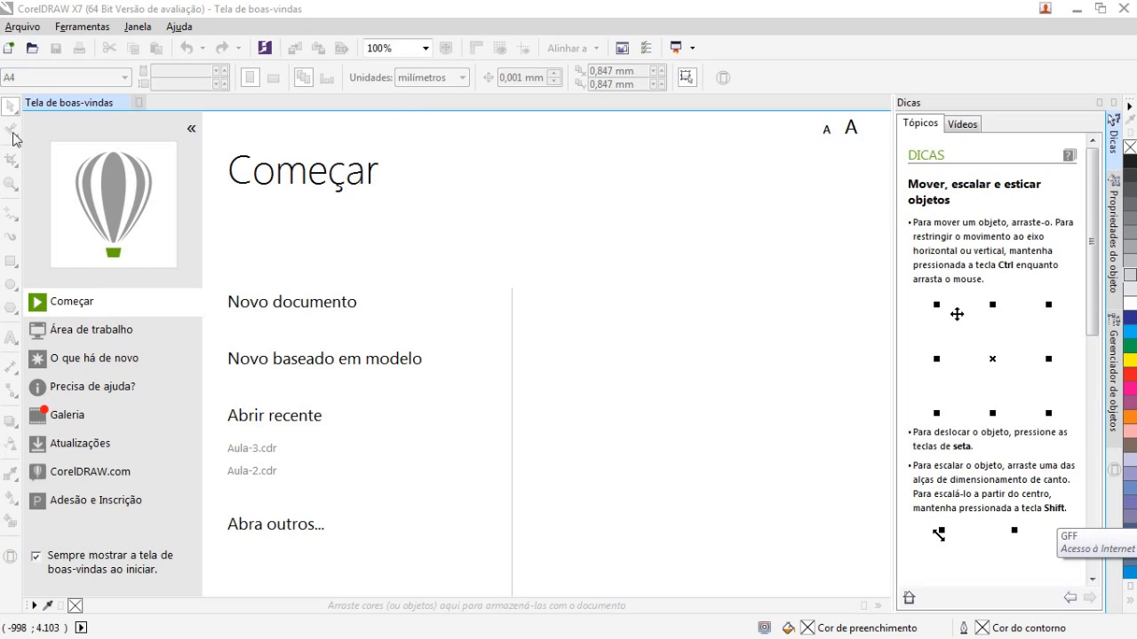
Create a new A4 document named Aula-4 in pixels, keeping CMYK and 300 dpi
mouse_move(331, 308)
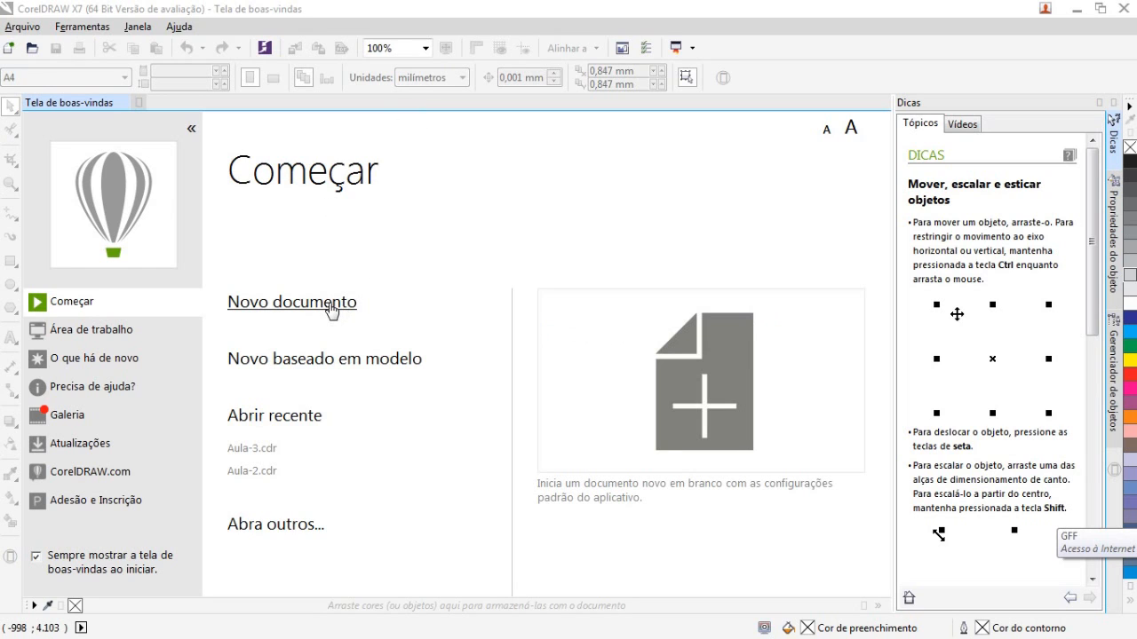
left_click(331, 307)
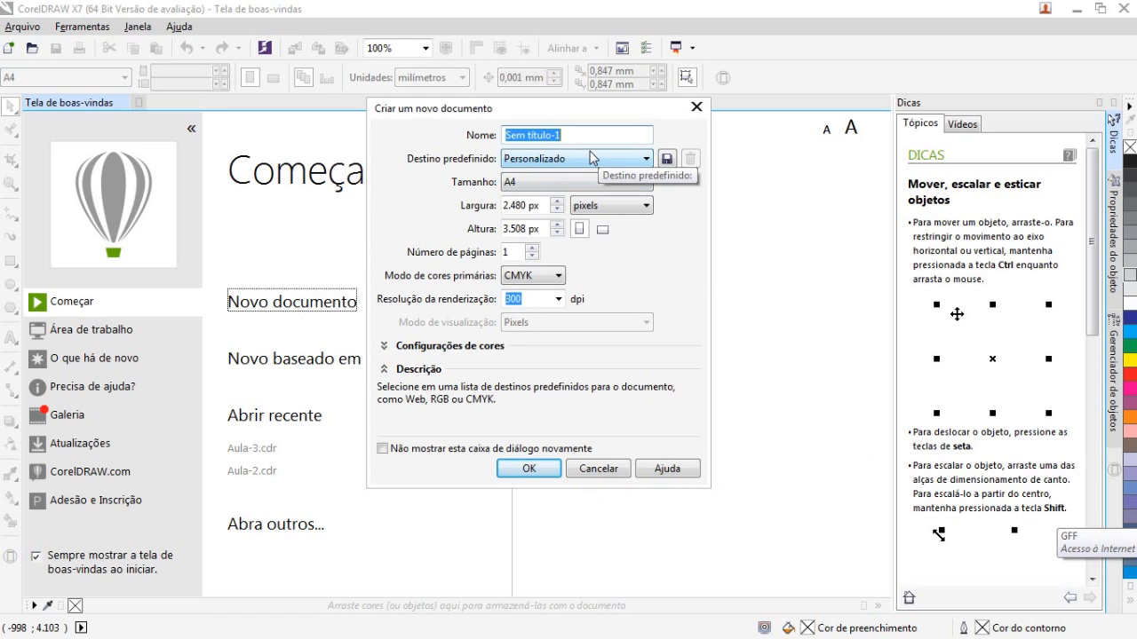
type("Aula-4")
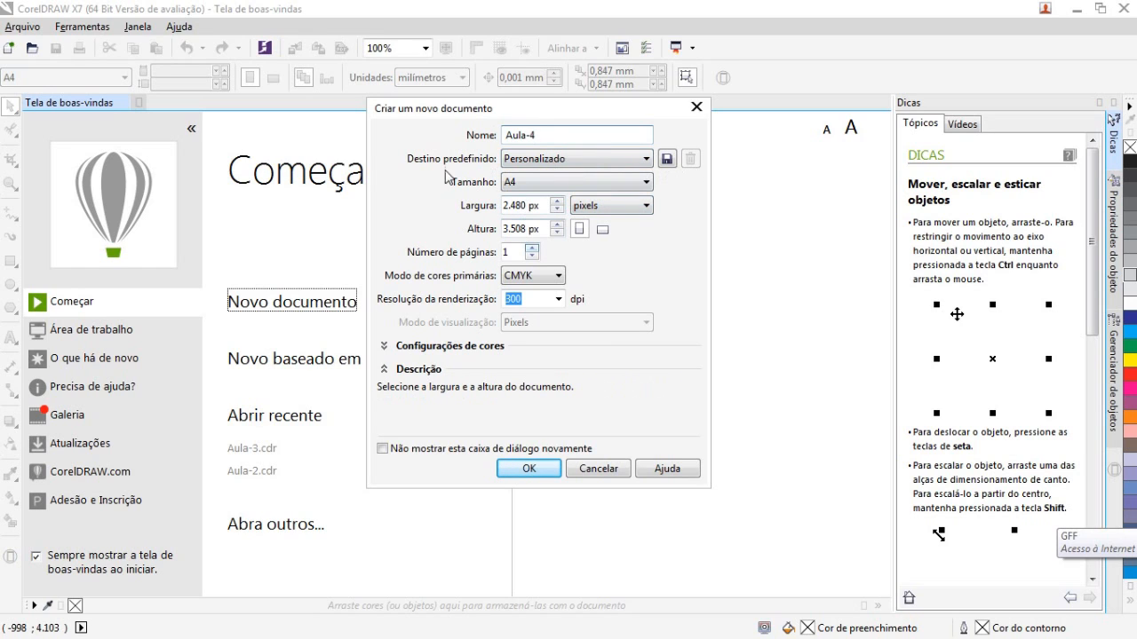
left_click(545, 468)
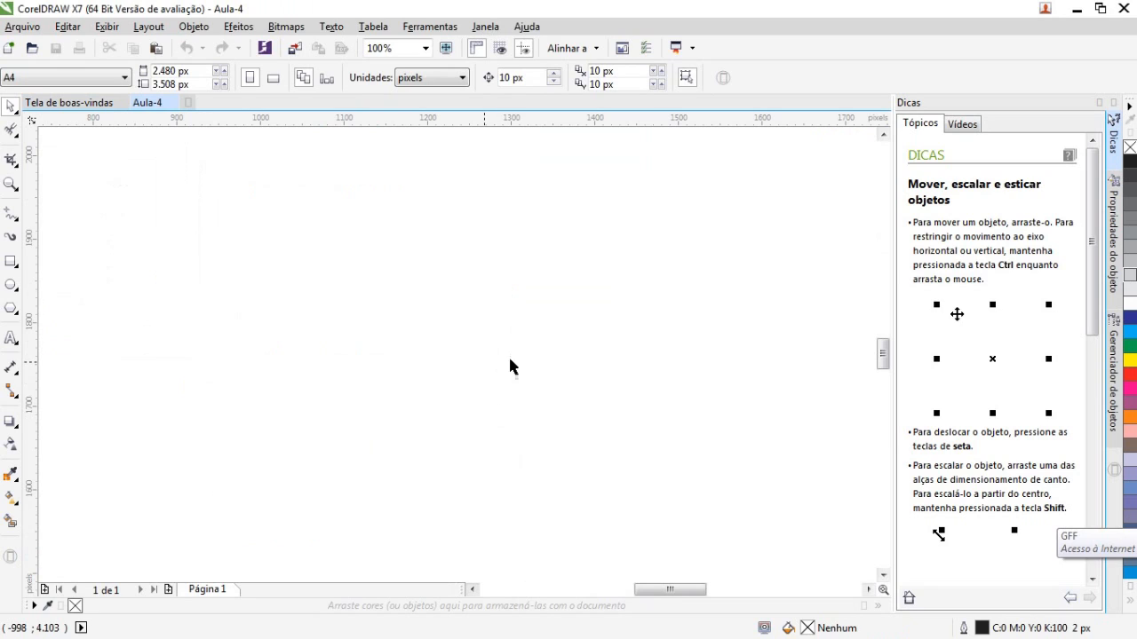
scroll(513, 336, "down", 5)
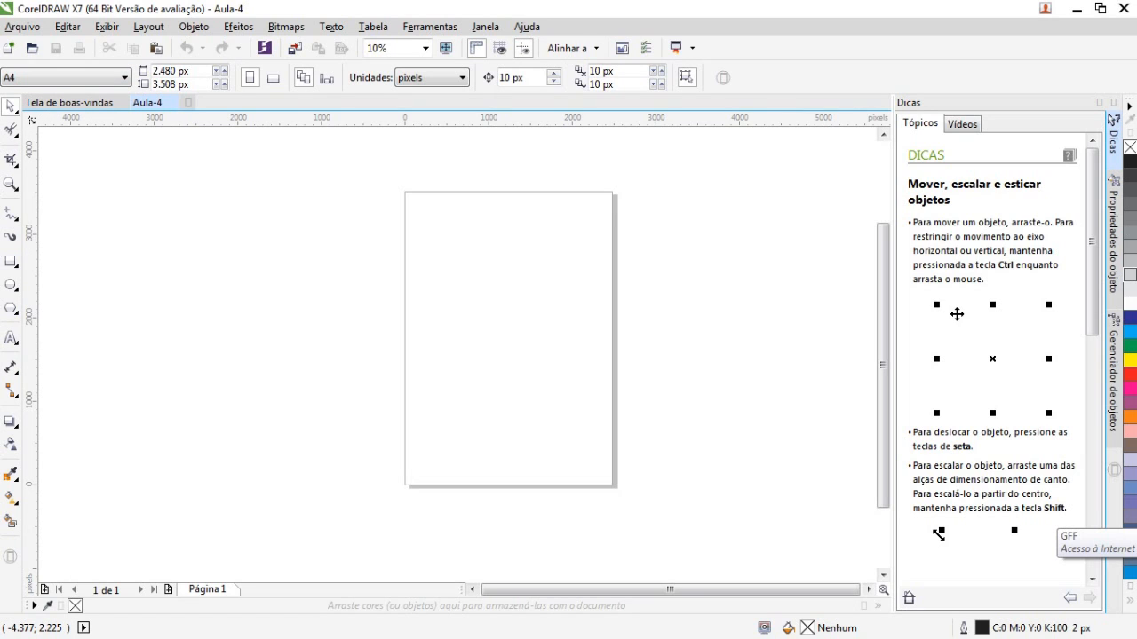
Draw a rectangle about 1,870 × 1,470 px in the upper half of the page
left_click(12, 262)
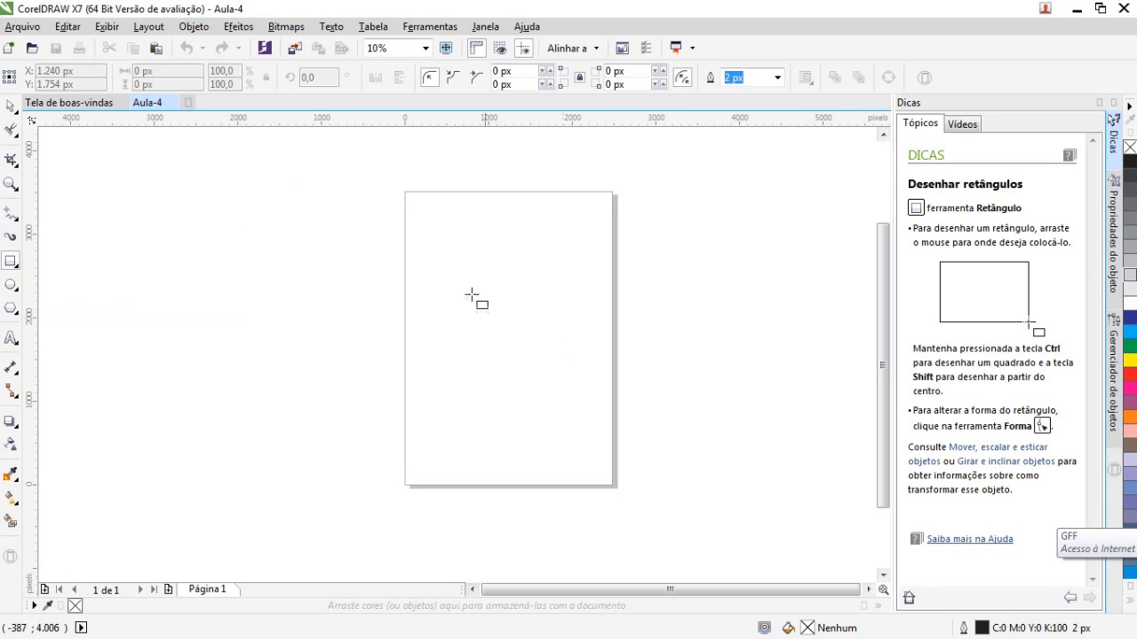
left_click_drag(434, 238, 591, 360)
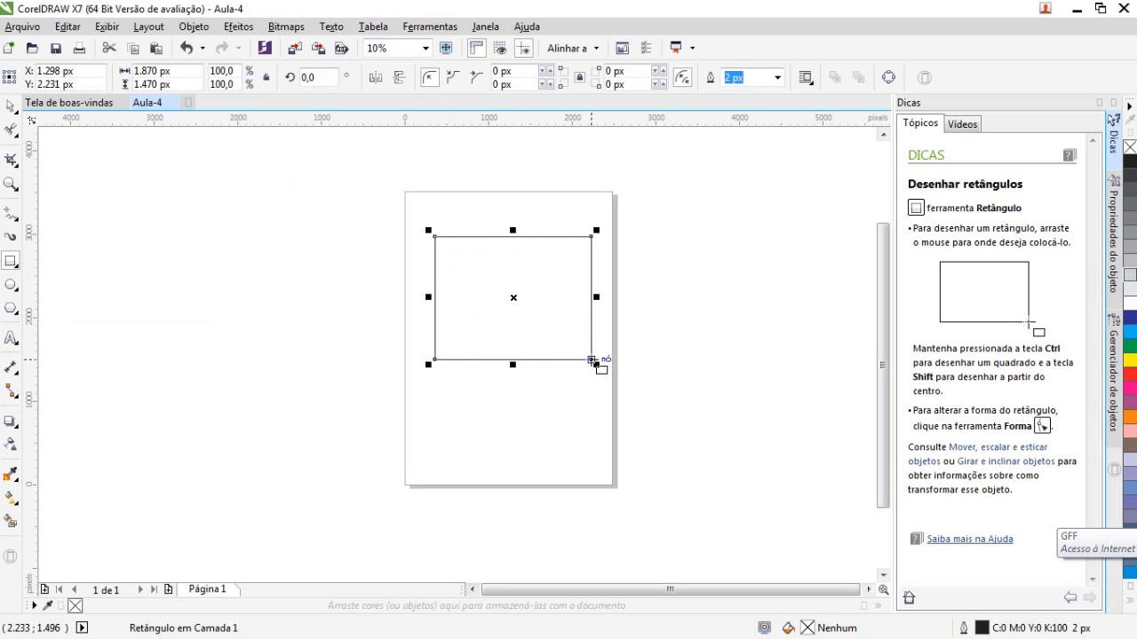
left_click(11, 105)
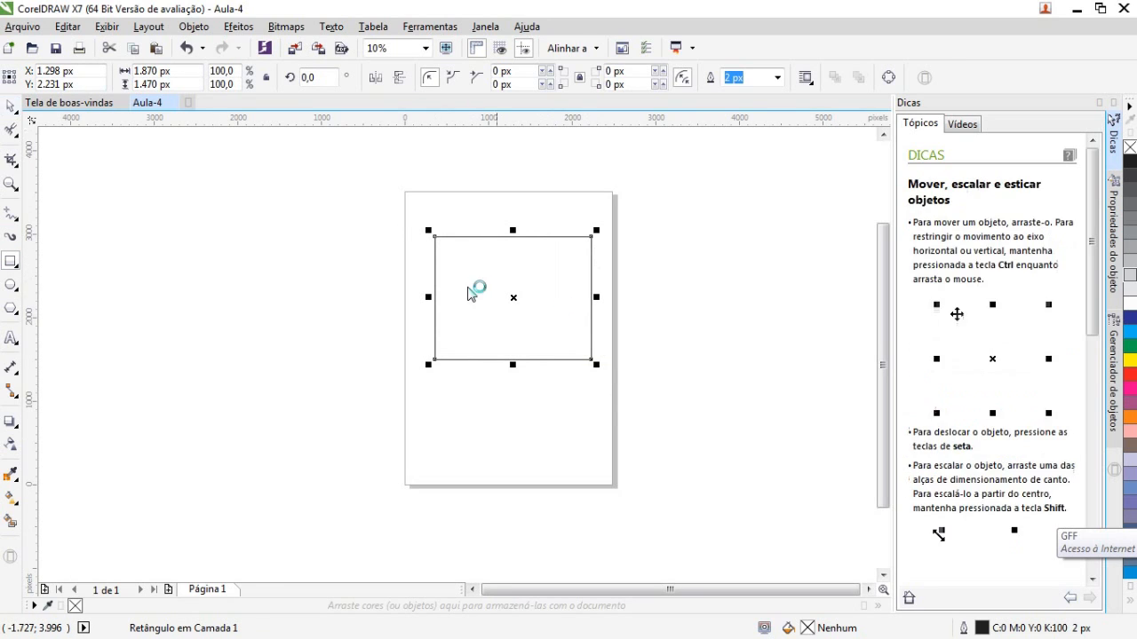
Rotate the rectangle to about 179.7° and move it up near the page's top edge
left_click(497, 310)
left_click_drag(435, 366, 614, 225)
left_click(660, 244)
left_click(543, 308)
left_click_drag(536, 321, 531, 293)
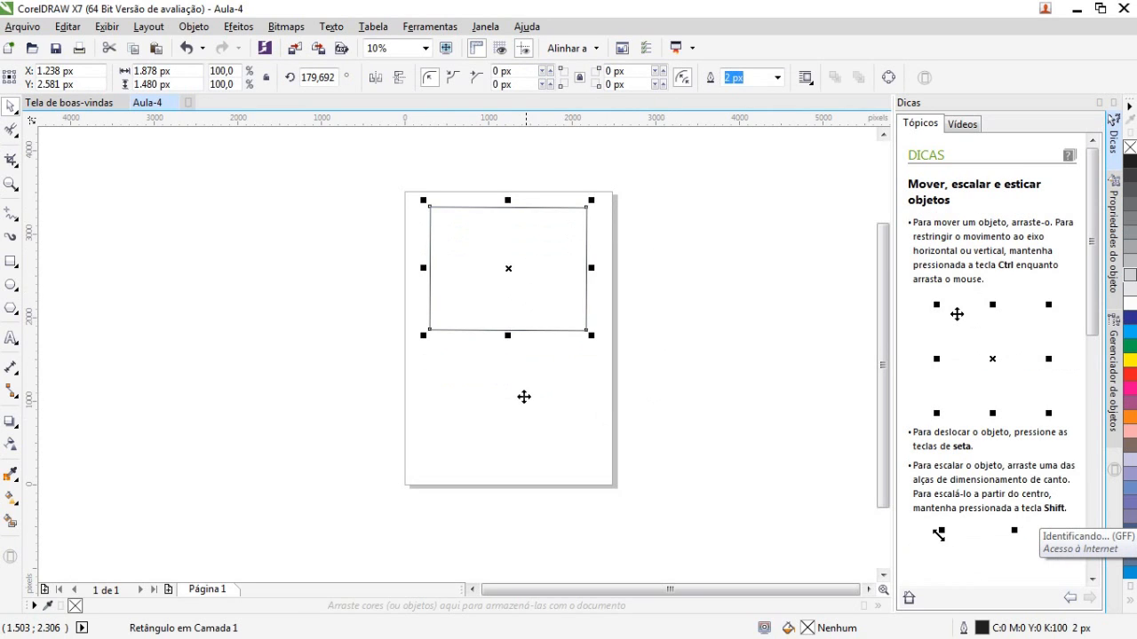
left_click(524, 397)
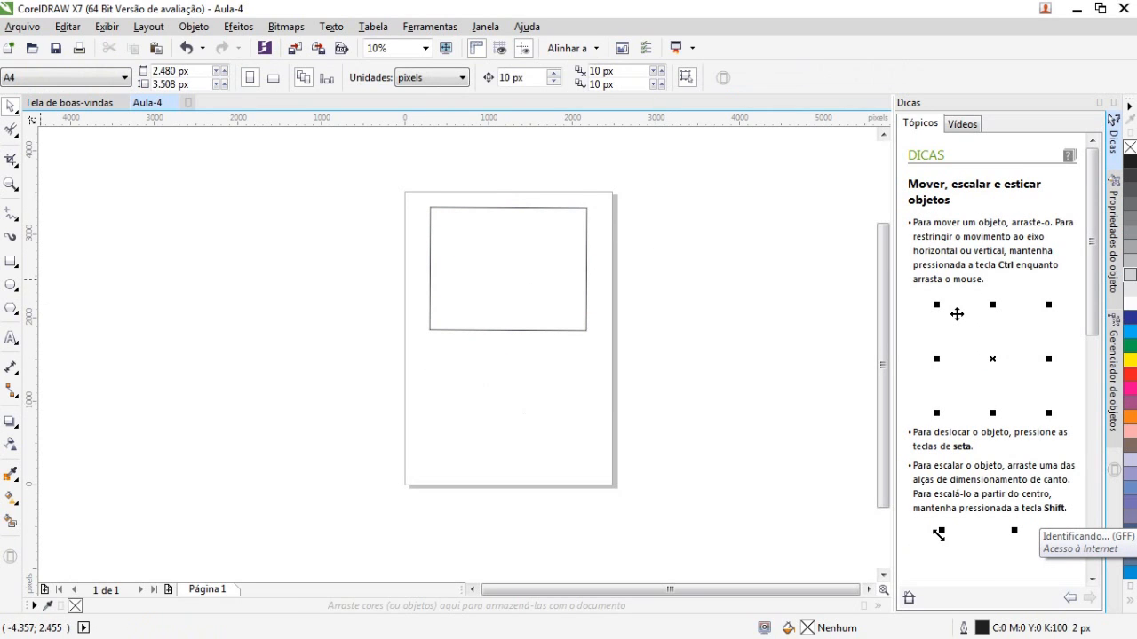
Draw a square about 2,370 px wide beside the page and move it onto the page around the first rectangle
left_click(16, 264)
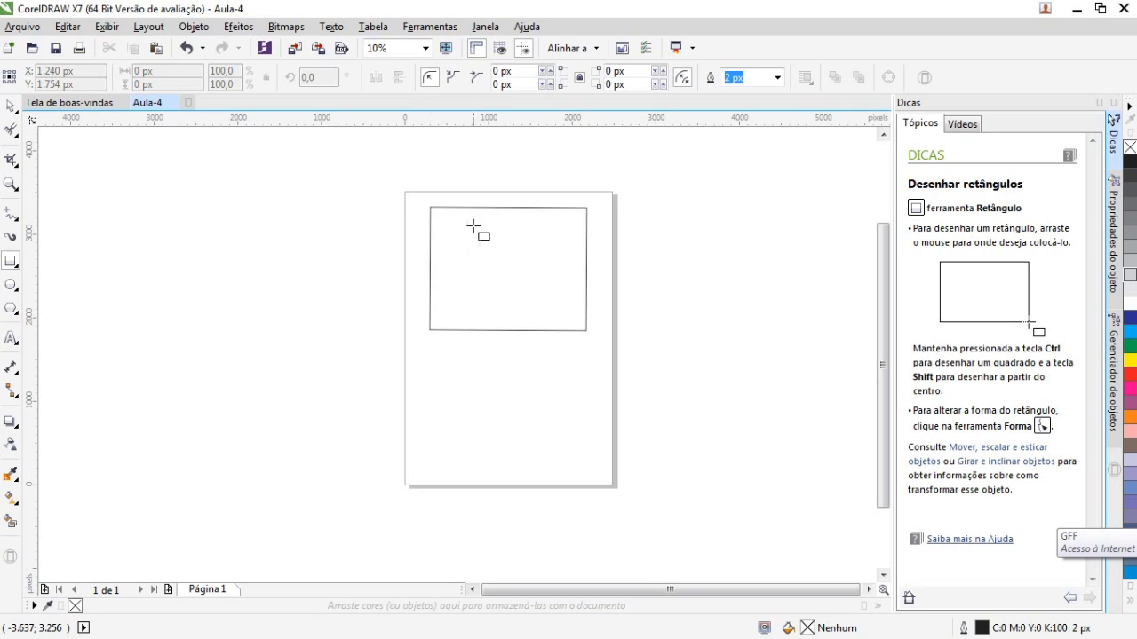
mouse_move(127, 205)
left_mouse_down()
mouse_move(304, 348)
mouse_move(387, 331)
mouse_move(316, 327)
mouse_move(367, 343)
mouse_move(325, 275)
mouse_move(804, 247)
mouse_move(447, 233)
mouse_move(603, 224)
mouse_move(746, 252)
mouse_move(399, 264)
mouse_move(161, 244)
mouse_move(390, 297)
mouse_move(297, 299)
mouse_move(325, 300)
left_mouse_up()
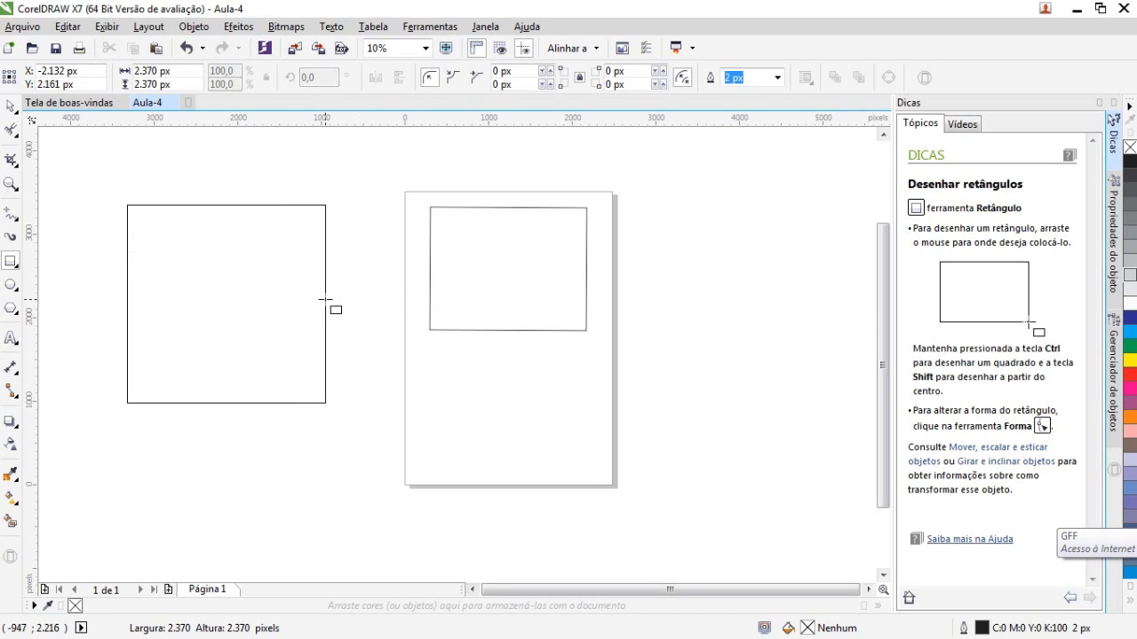
left_click_drag(325, 300, 325, 301)
left_click(10, 107)
left_click_drag(249, 264, 532, 259)
left_click(754, 352)
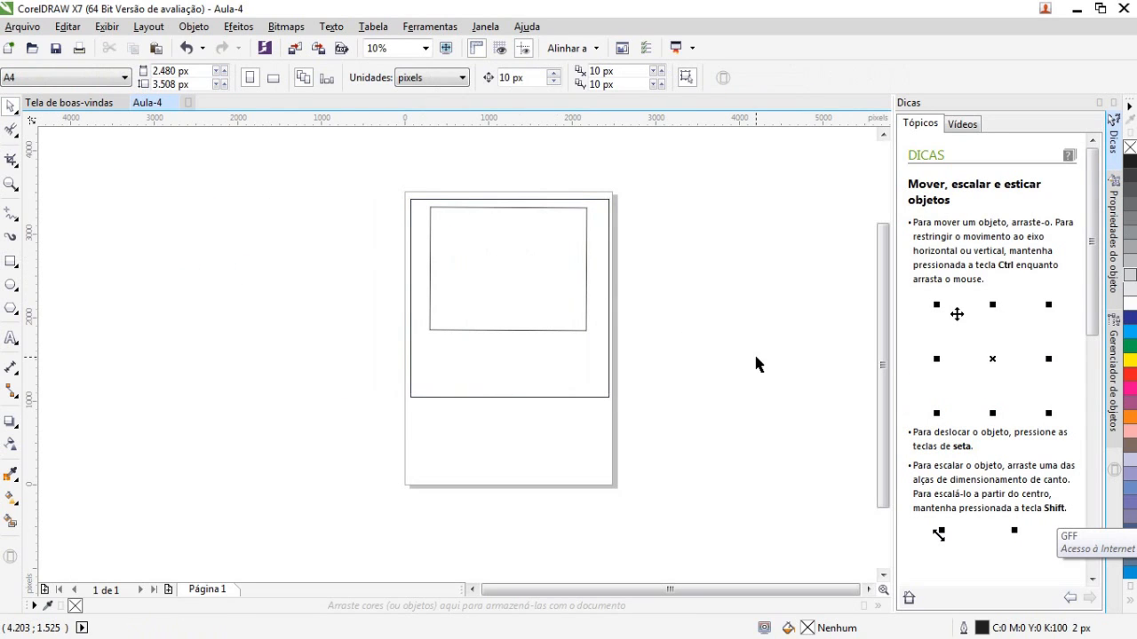
Choose the 3-point Rectangle tool, return to the Pick tool and select both shapes on the page
left_click(18, 270)
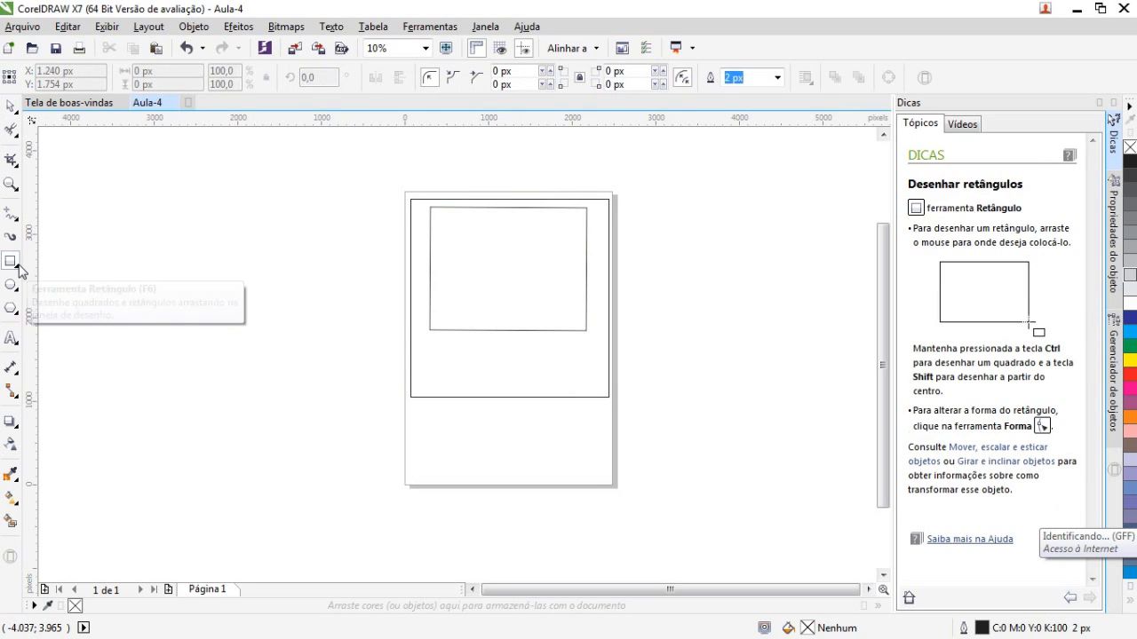
left_click(18, 270)
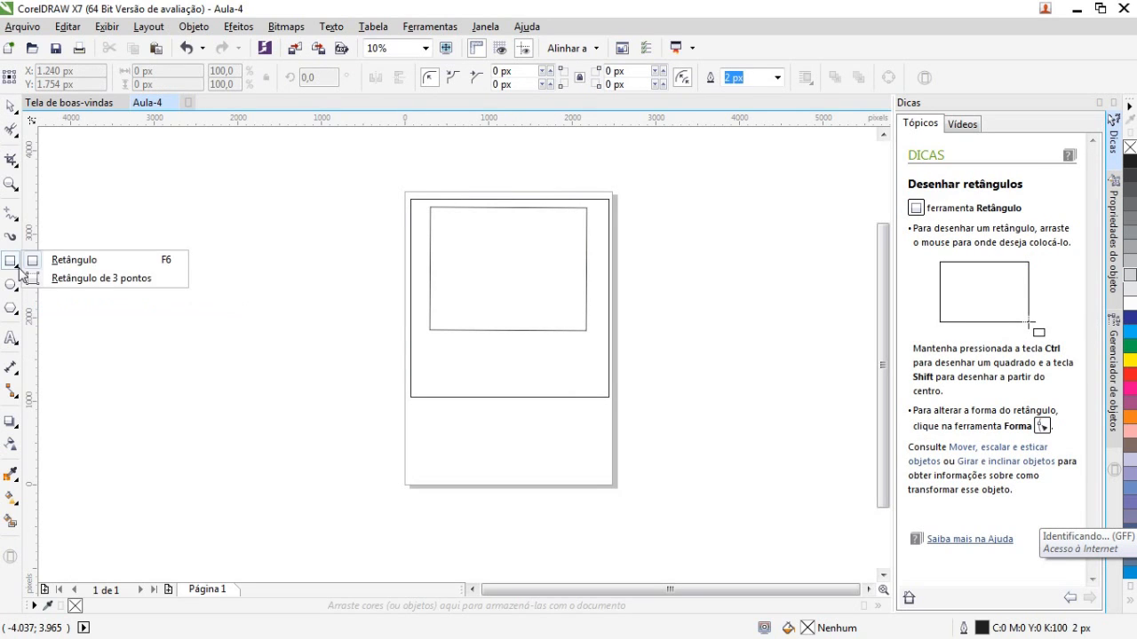
left_click(85, 280)
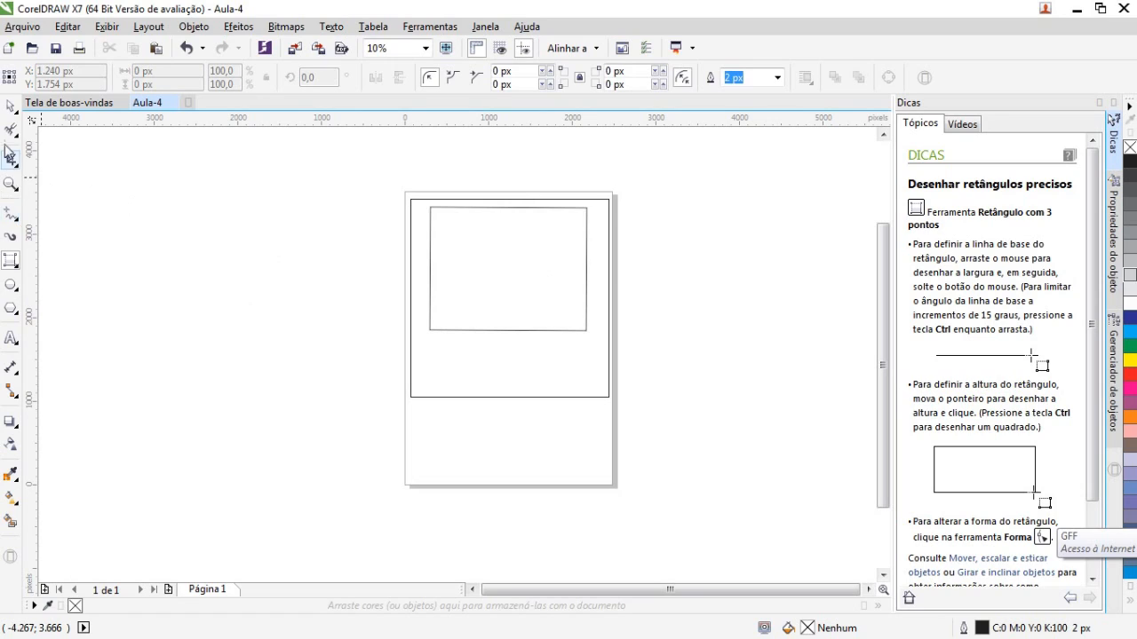
left_click(11, 105)
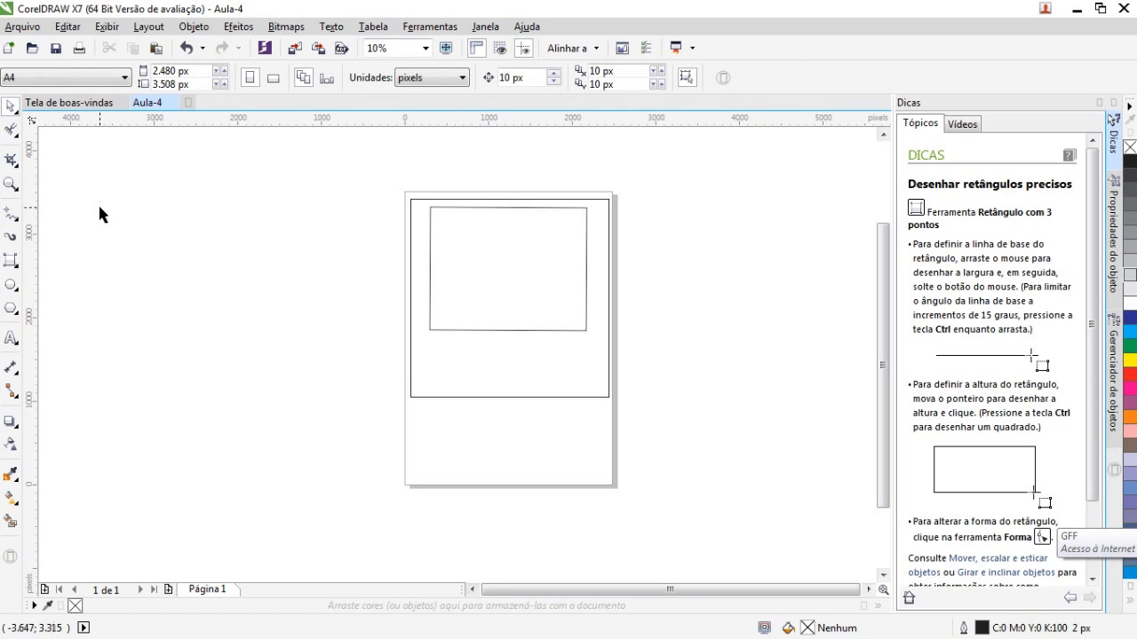
left_click_drag(346, 185, 63, 268)
left_click_drag(100, 186, 743, 489)
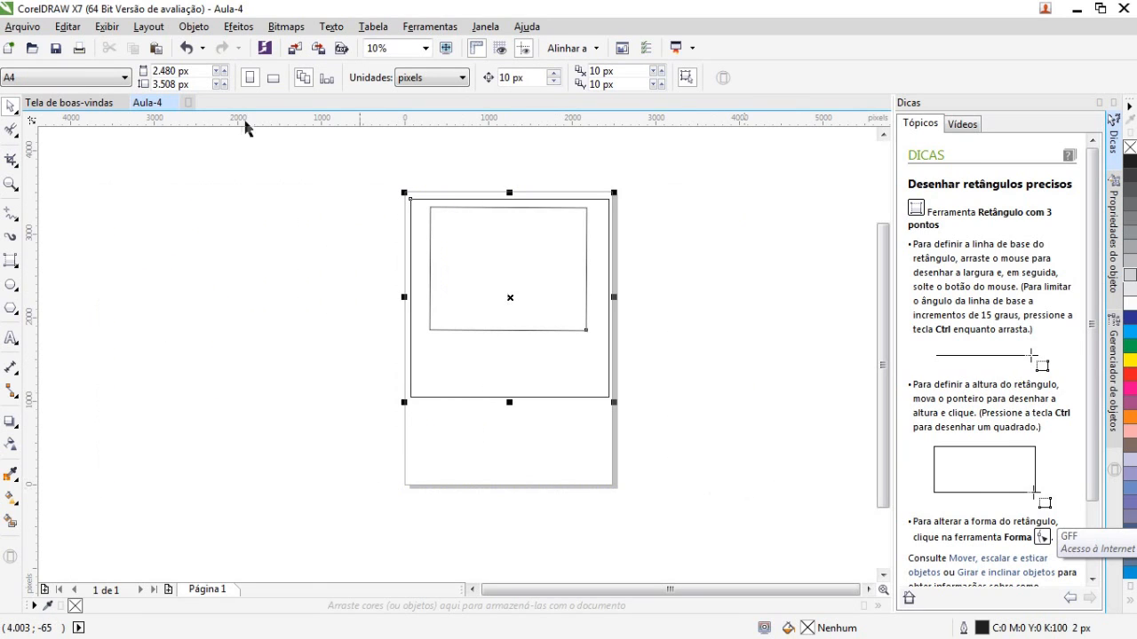
Clear the selection, draw a tilted square with the 3-point Rectangle tool and move it closer to the page's left edge
left_click(11, 259)
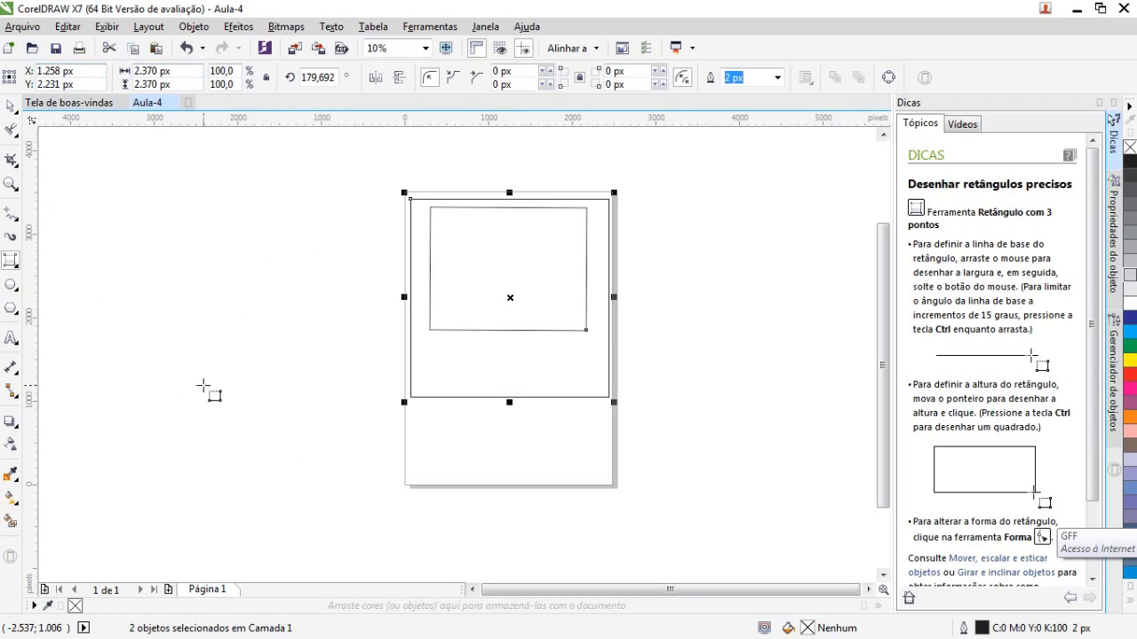
key("Escape")
left_click_drag(210, 403, 107, 281)
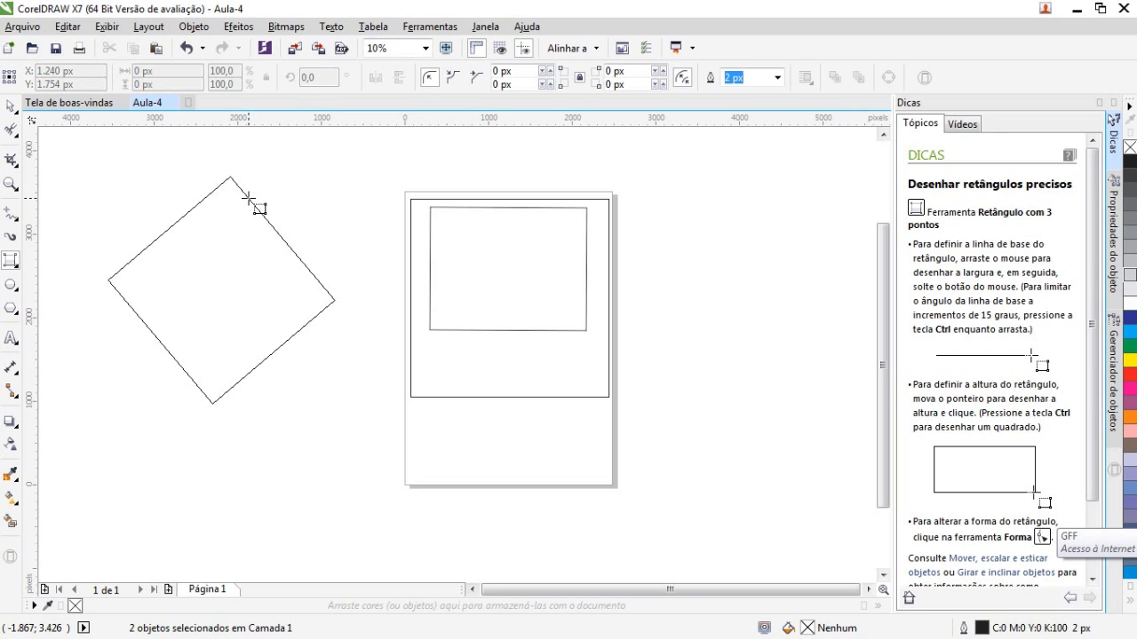
left_click(249, 197)
key("space")
left_click_drag(244, 386, 305, 383)
left_click(282, 506)
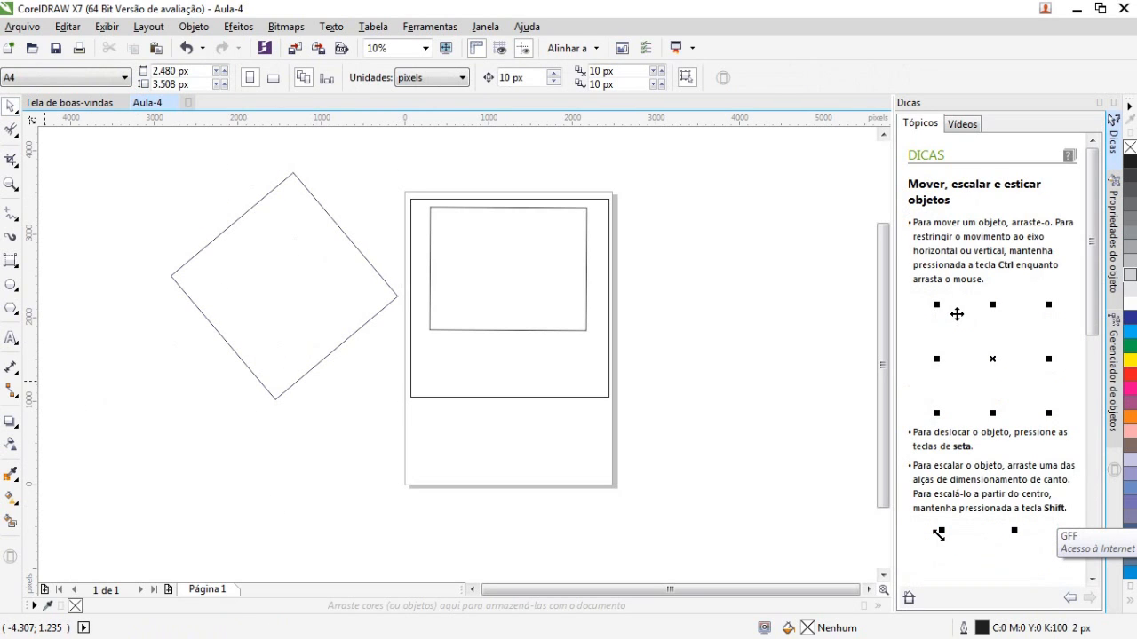
Draw a larger 3-point rectangle at about 207°, spanning about 3,285 × 3,252 px and overlapping the tilted square
left_click(10, 260)
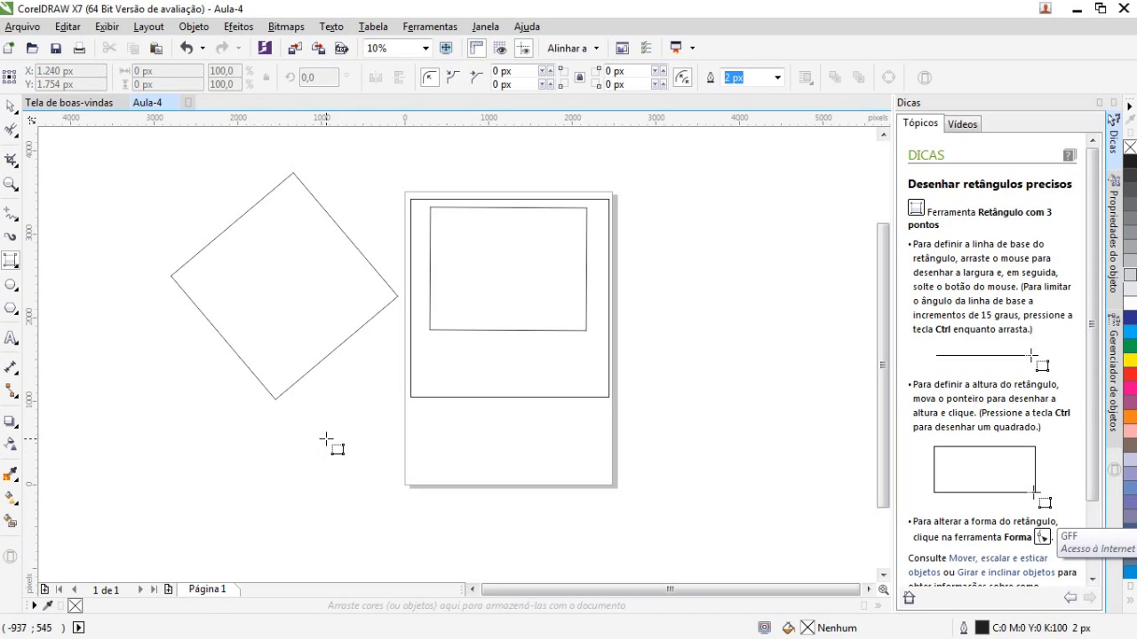
left_click_drag(315, 444, 147, 537)
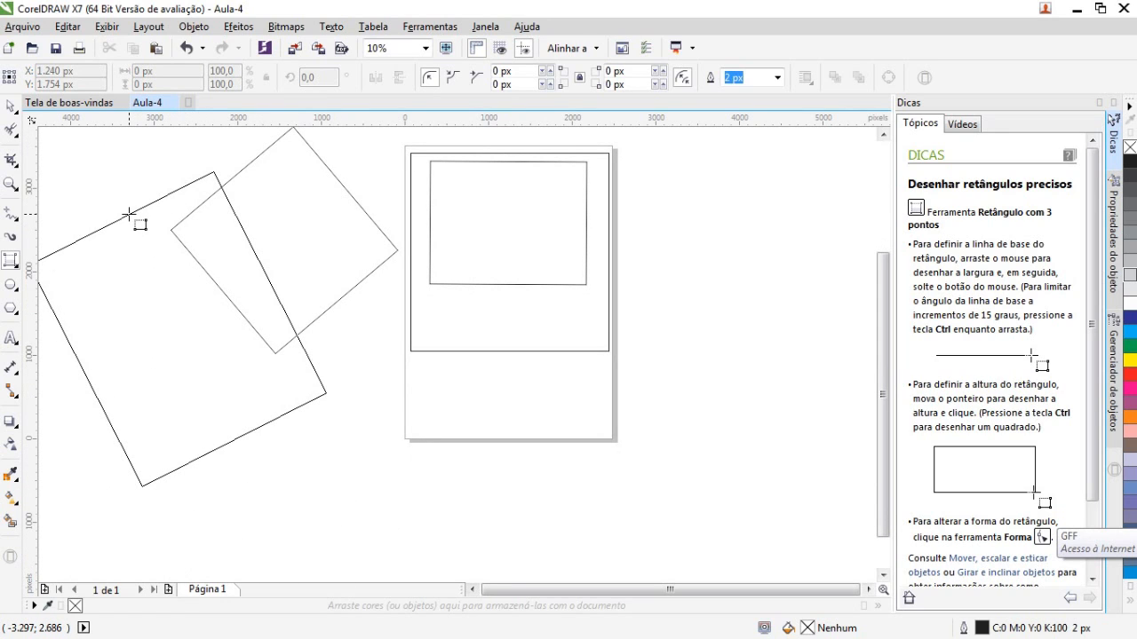
left_click(160, 251)
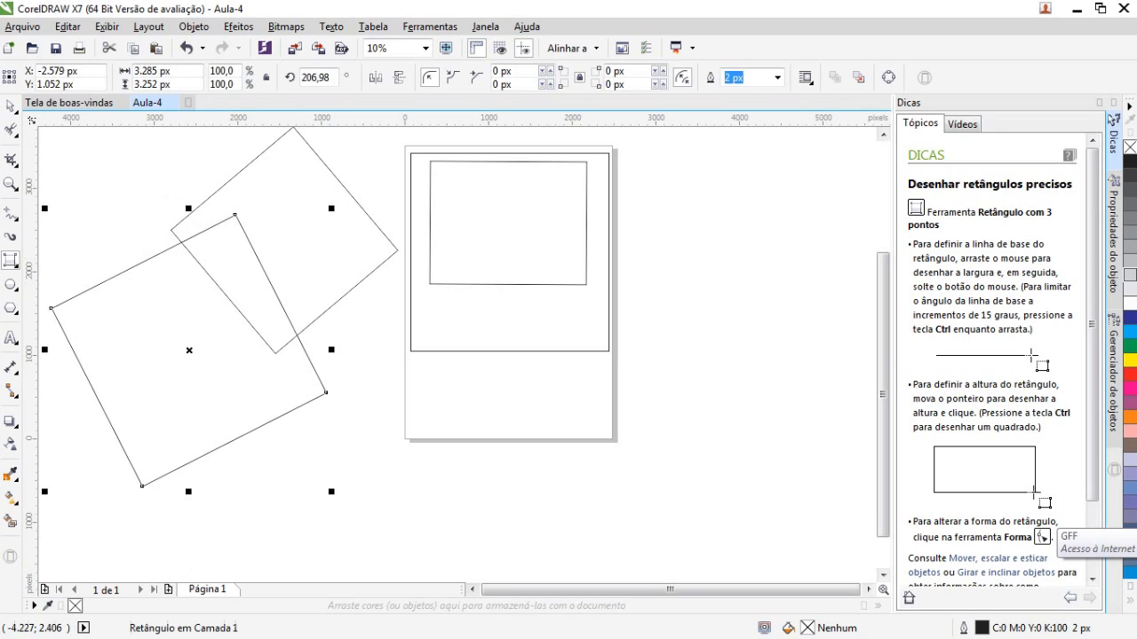
left_click(382, 417)
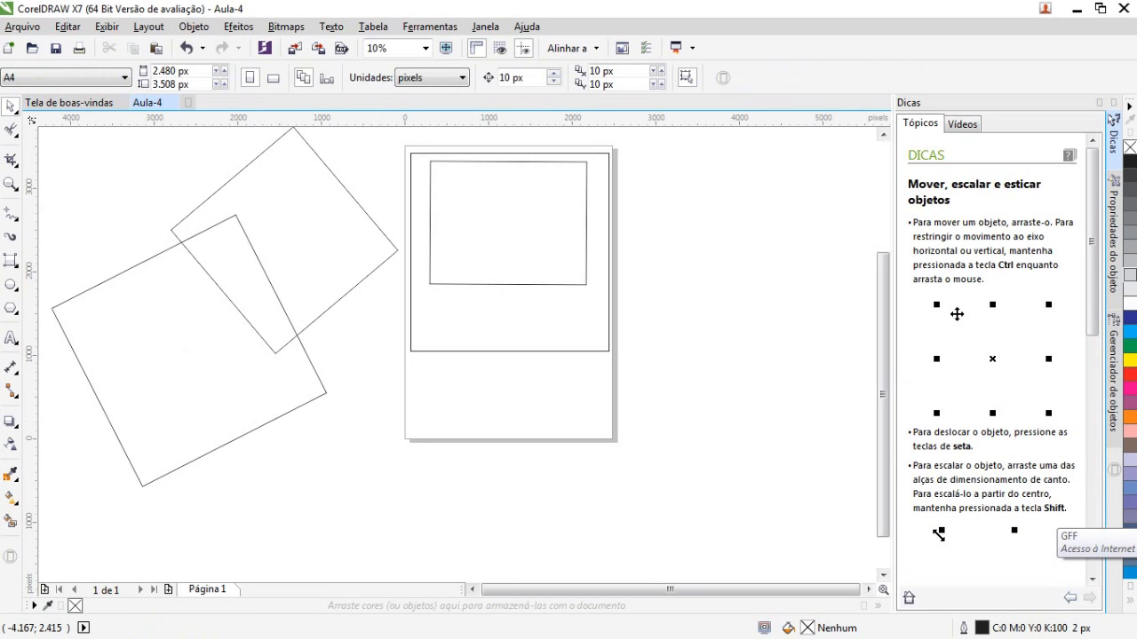
Draw a 3-point square at 135° spanning about 2,490 px beside the page's lower right corner, and move it among the other tilted shapes
left_click(10, 261)
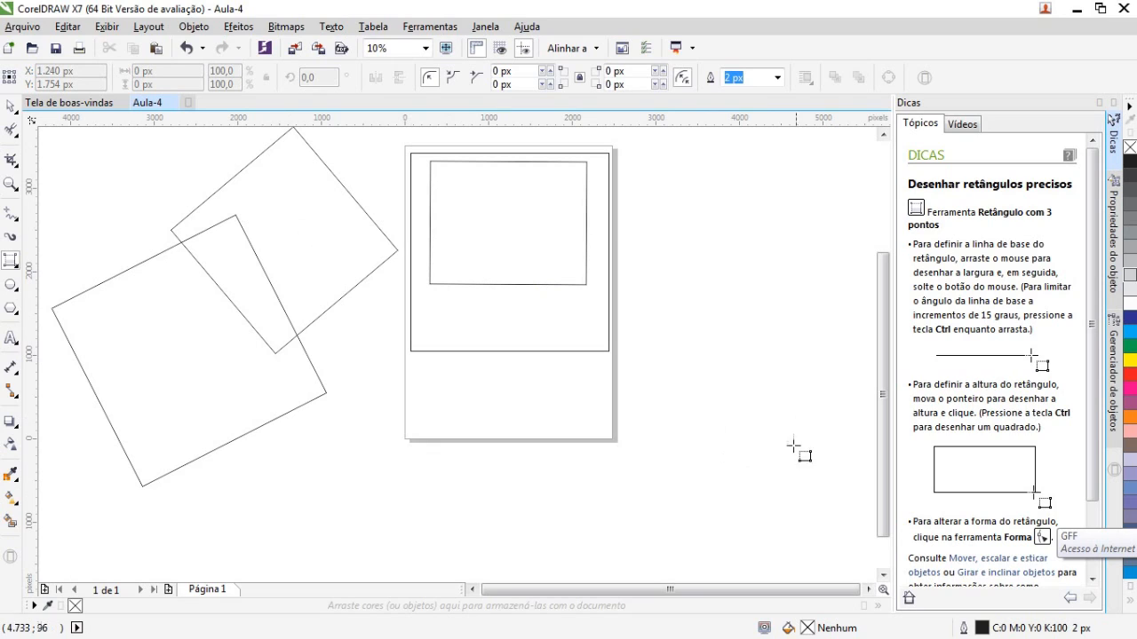
left_click_drag(798, 454, 696, 350)
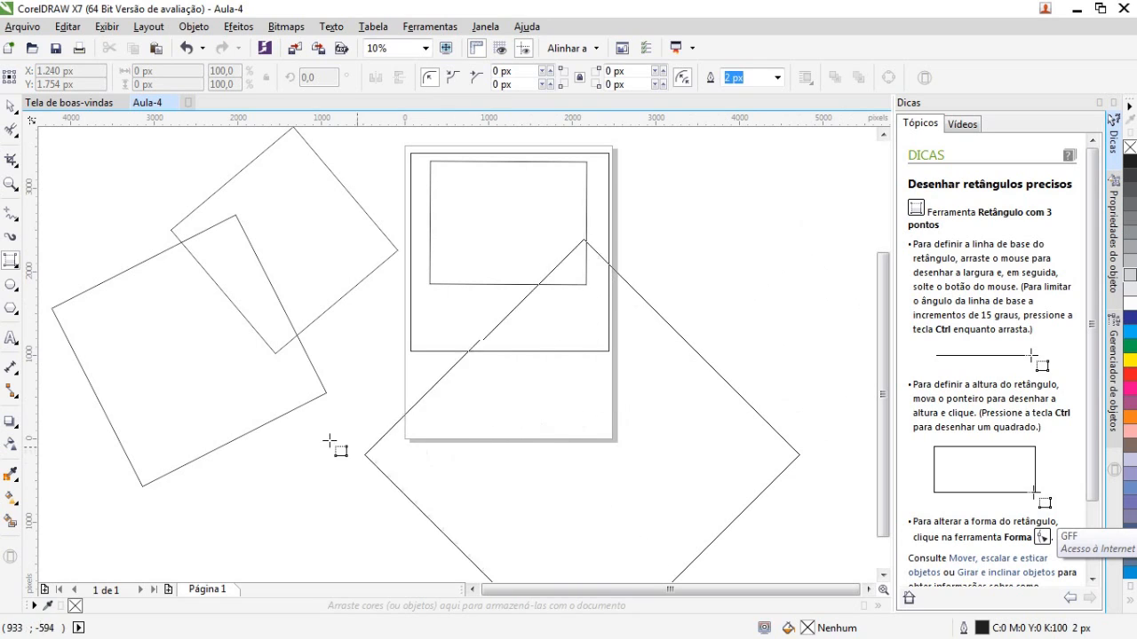
left_click(662, 519)
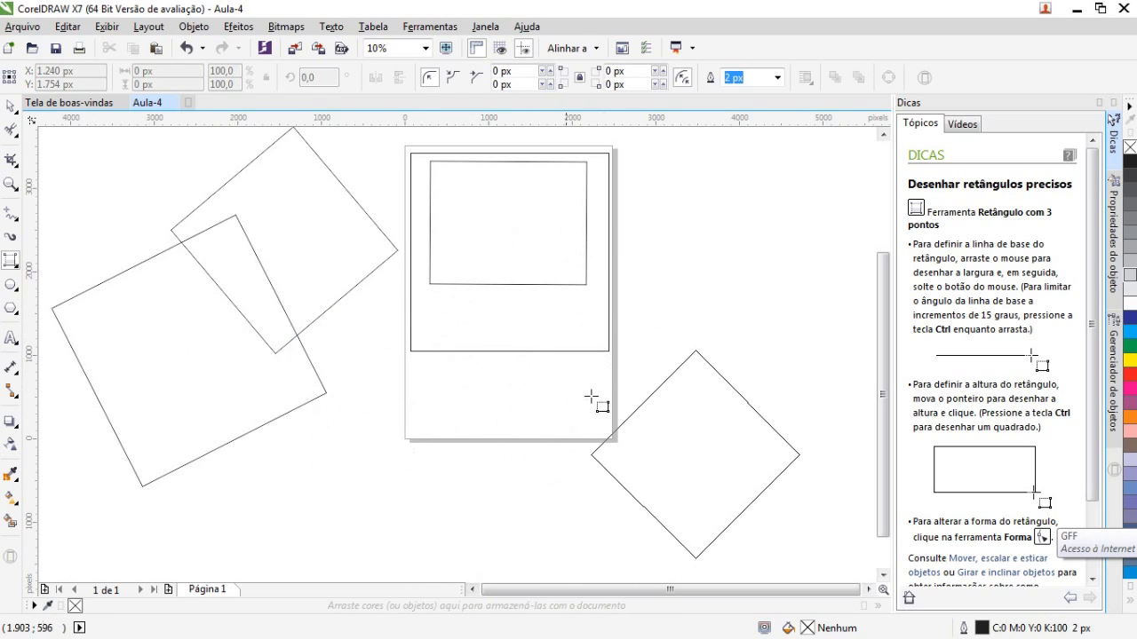
left_click(688, 428)
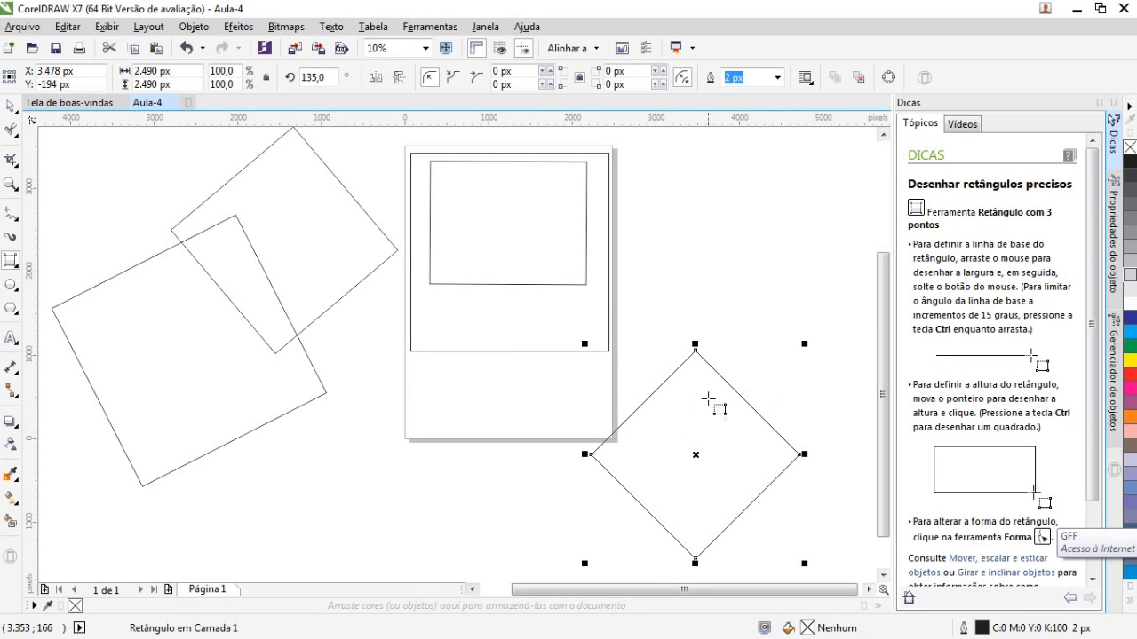
key("space")
left_click_drag(722, 451, 766, 332)
left_click(706, 532)
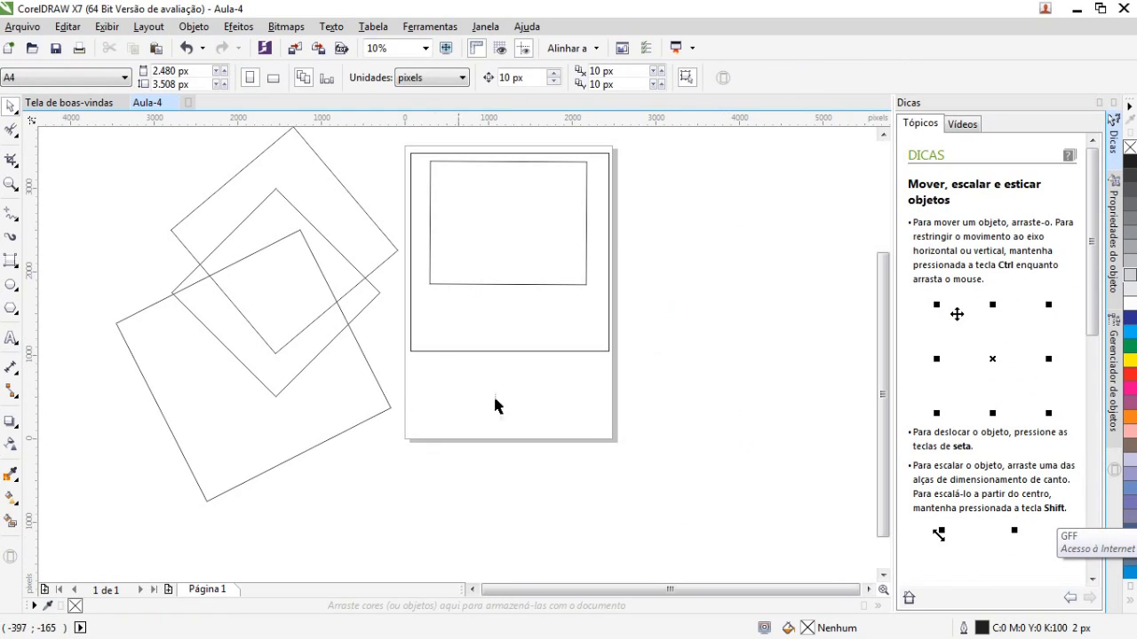
Select all the rectangles and squares on and around the page and delete them
left_click_drag(605, 507, 556, 478)
left_click_drag(637, 535, 76, 152)
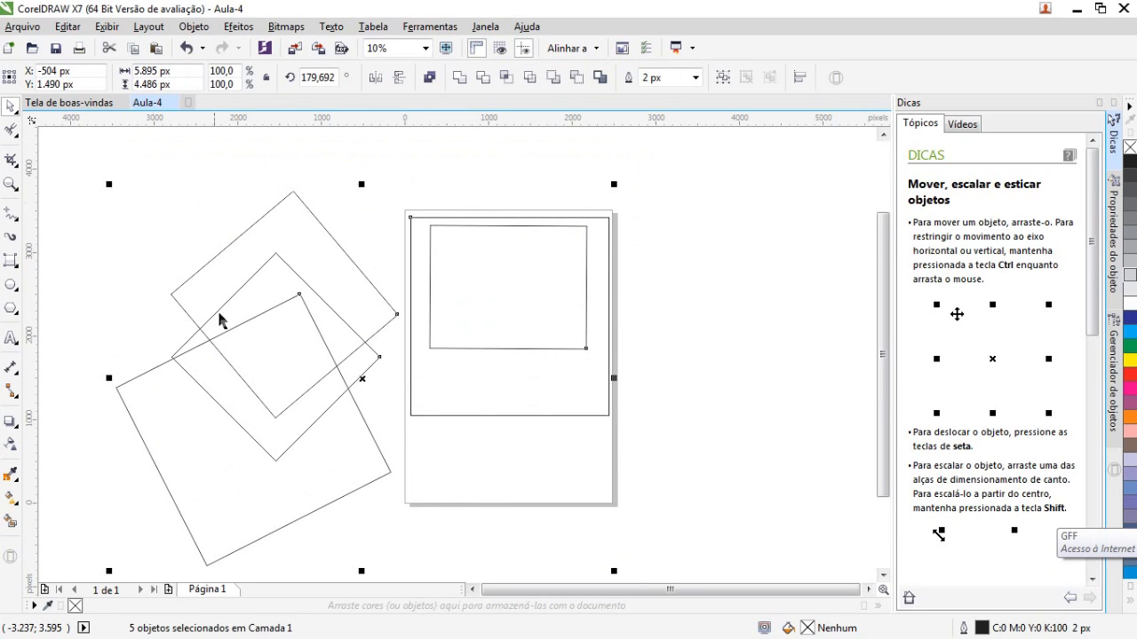
key("Delete")
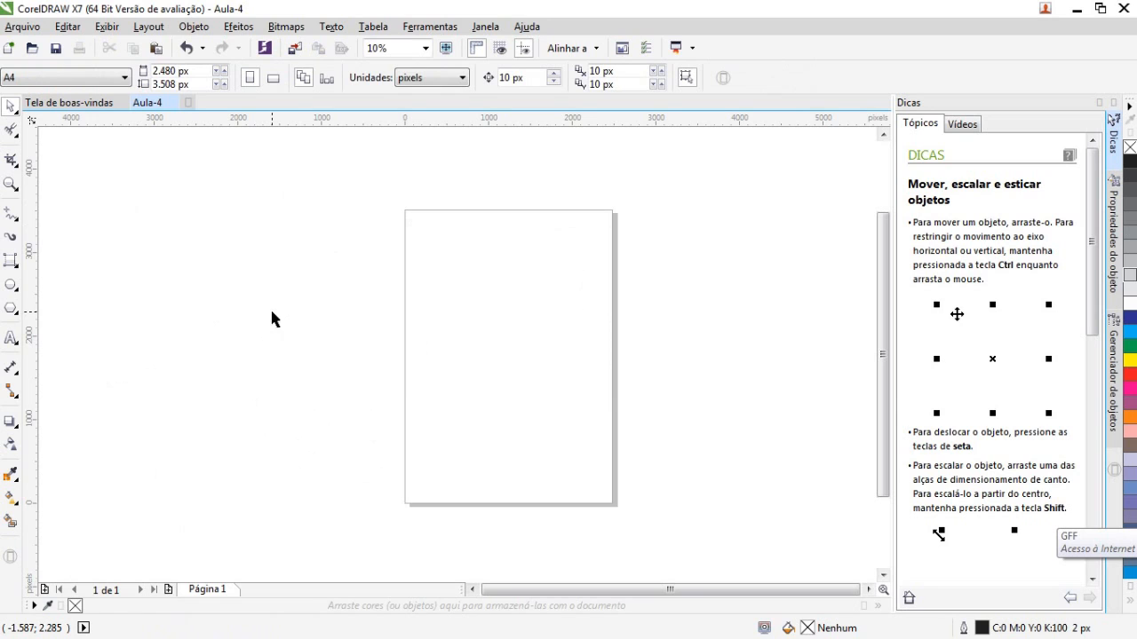
Draw a robot's head about 890 × 800 px and, below it, a torso about 1,520 × 1,380 px with the Rectangle tool
left_click(11, 261)
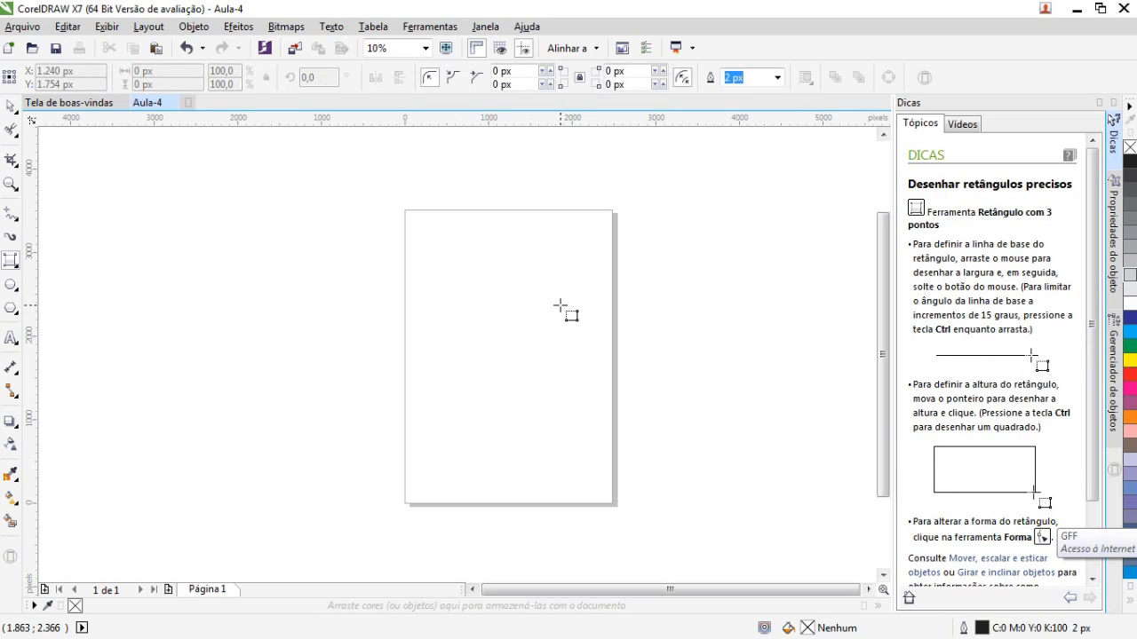
left_click(18, 267)
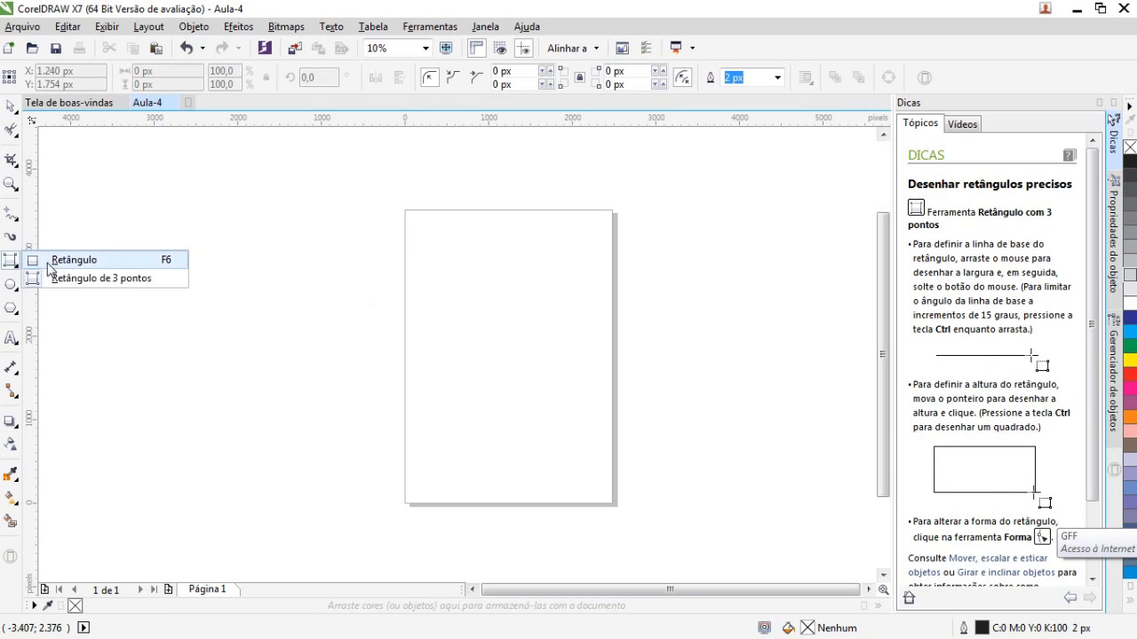
left_click(53, 260)
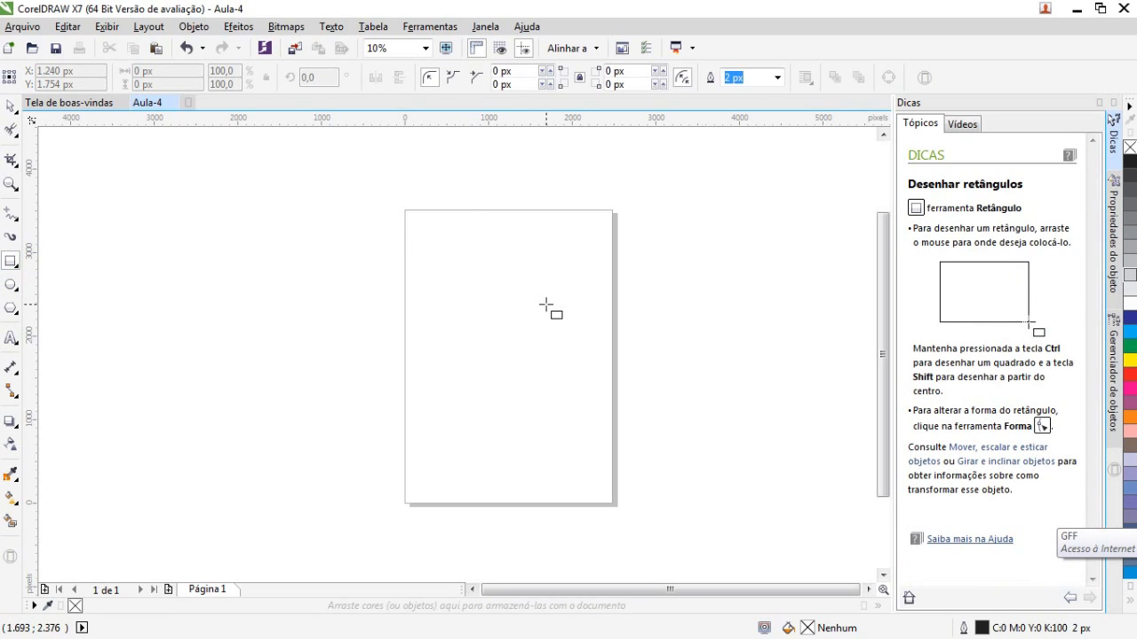
left_click_drag(549, 307, 474, 238)
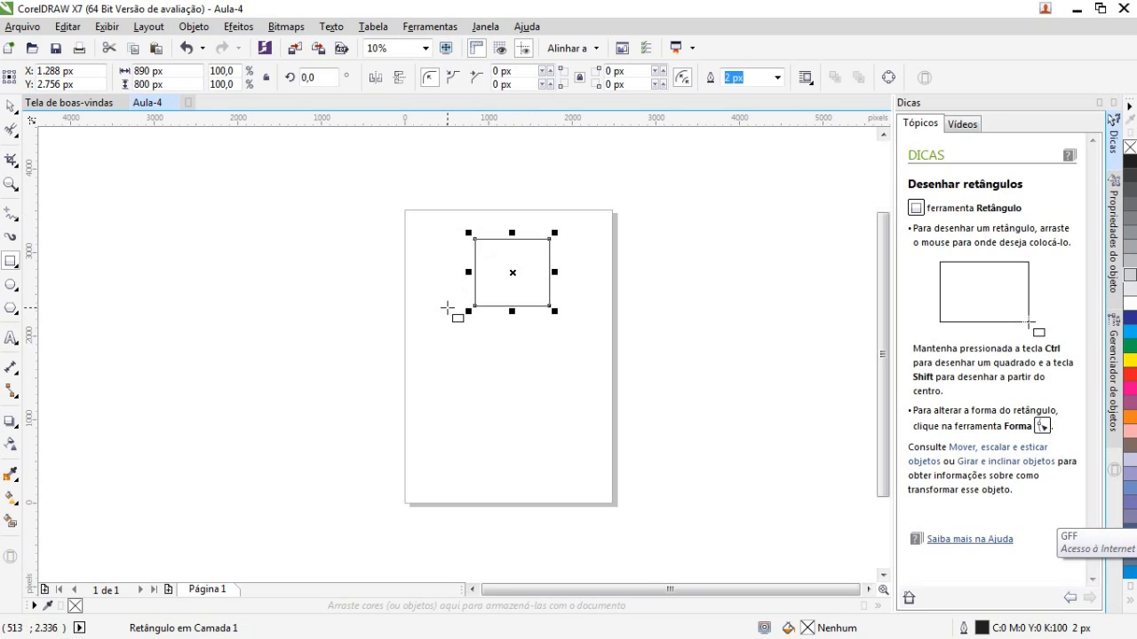
left_click_drag(447, 307, 575, 424)
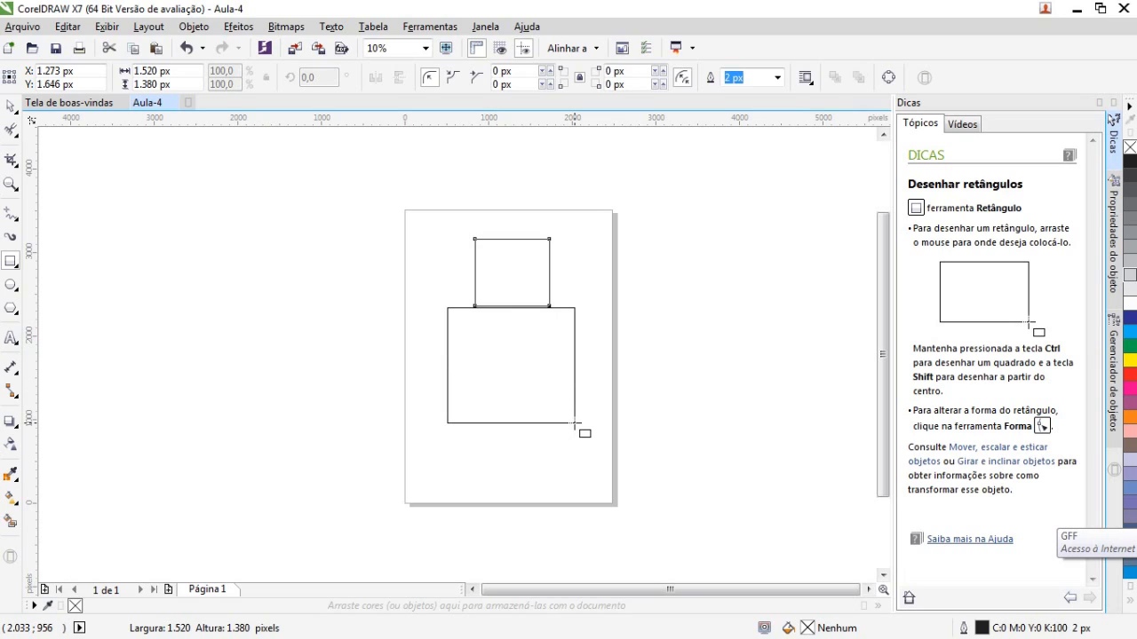
left_click_drag(576, 424, 575, 424)
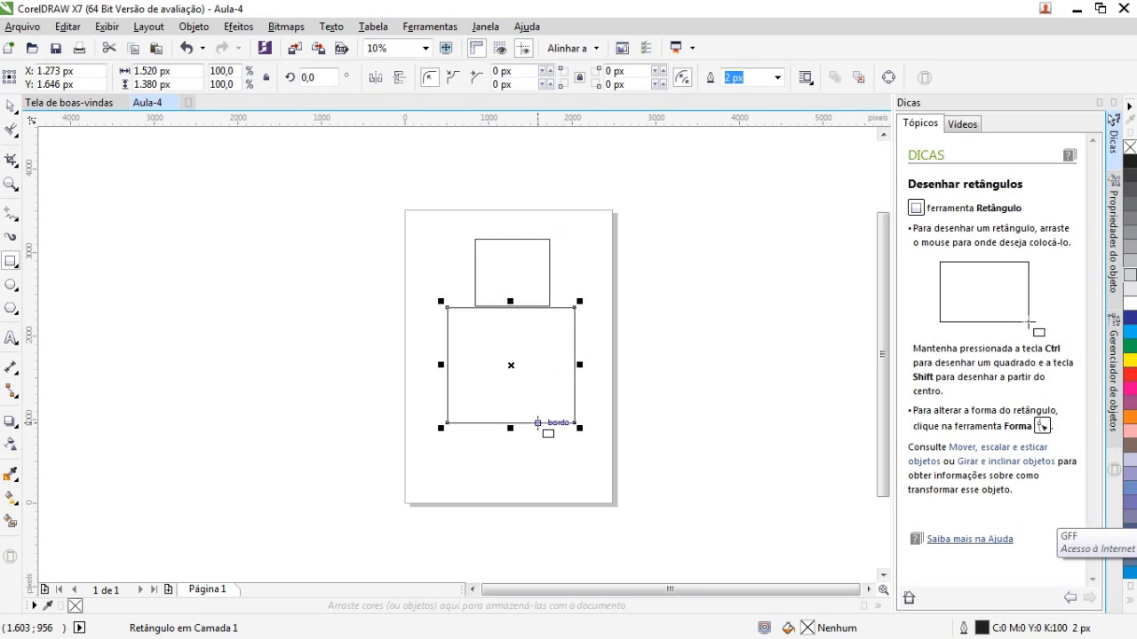
Draw two leg rectangles below the torso, about 470 × 860 px and 430 × 850 px, and an arm on each side, the left about 710 × 450 px
left_click_drag(536, 423, 575, 495)
left_click_drag(463, 423, 500, 494)
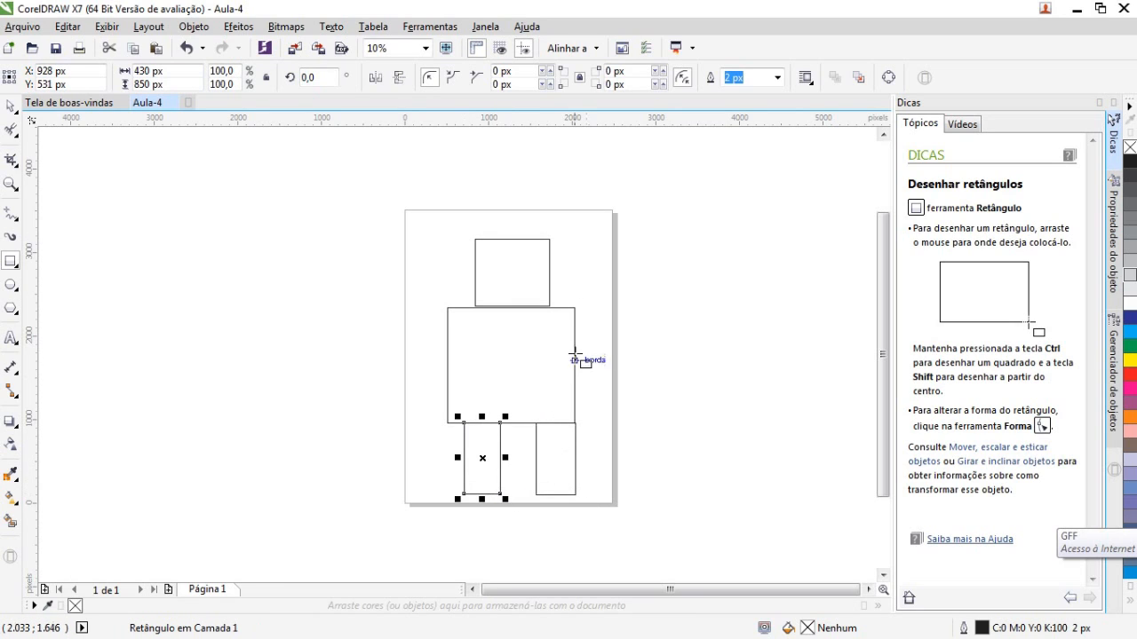
left_click_drag(574, 329, 634, 365)
left_click_drag(446, 332, 388, 370)
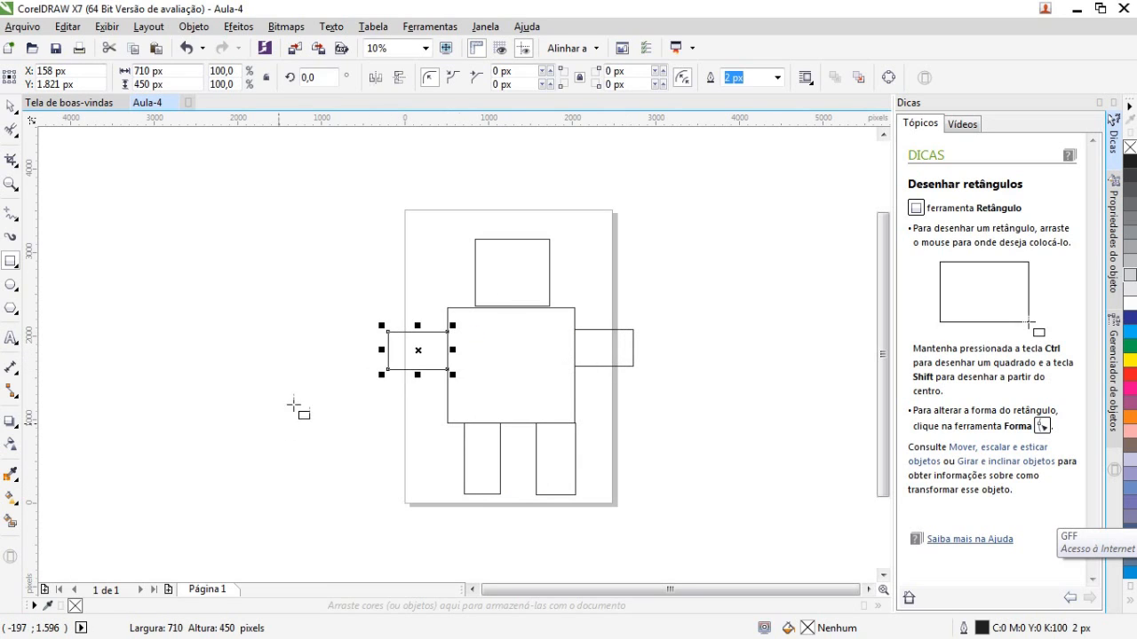
Draw two small eyes, the left about 160 × 160 px, and a mouth rectangle about 560 × 250 px inside the head
left_click_drag(538, 264, 483, 249)
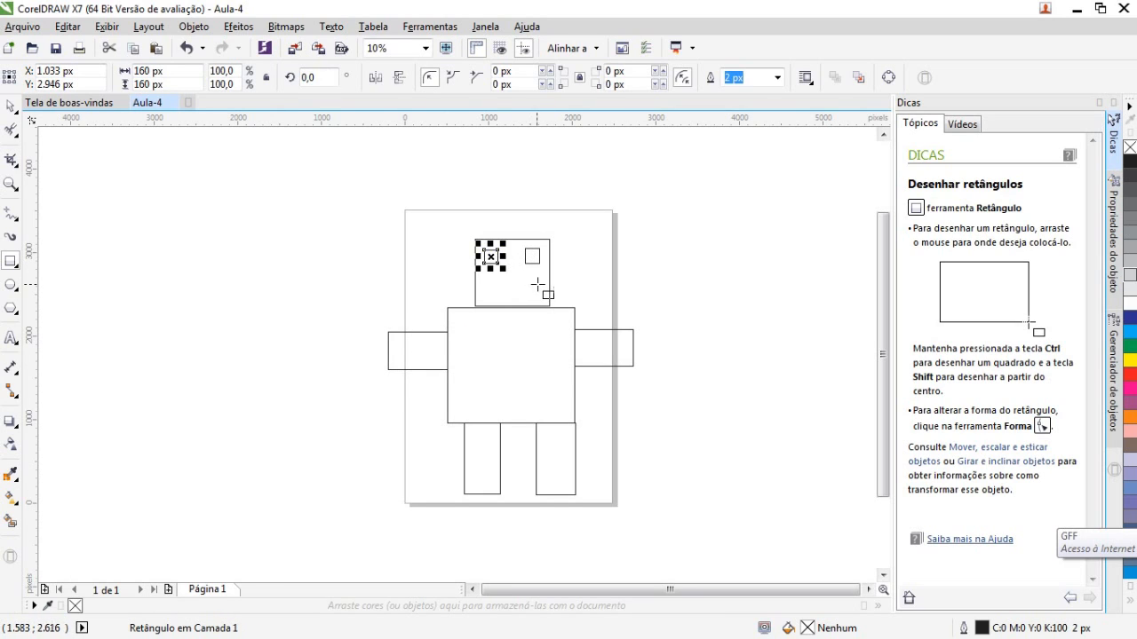
left_click_drag(538, 278, 491, 299)
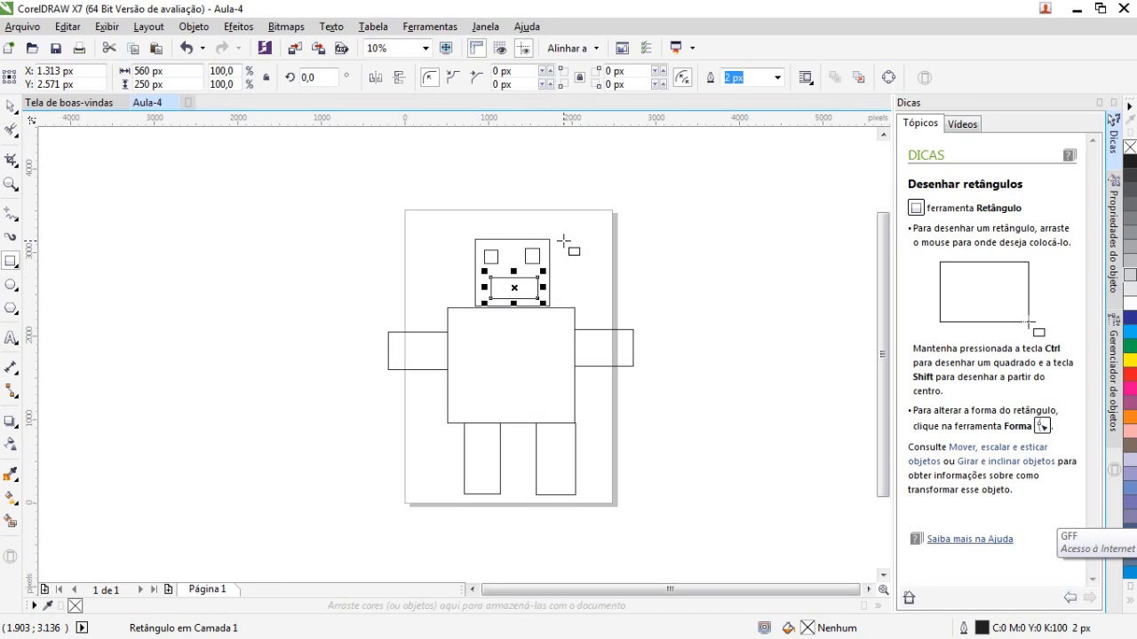
Draw tilted ears on the head's upper corners with the 3-point Rectangle tool, the right at about 144° and the left at about 228.5°
scroll(579, 242, "up", 2)
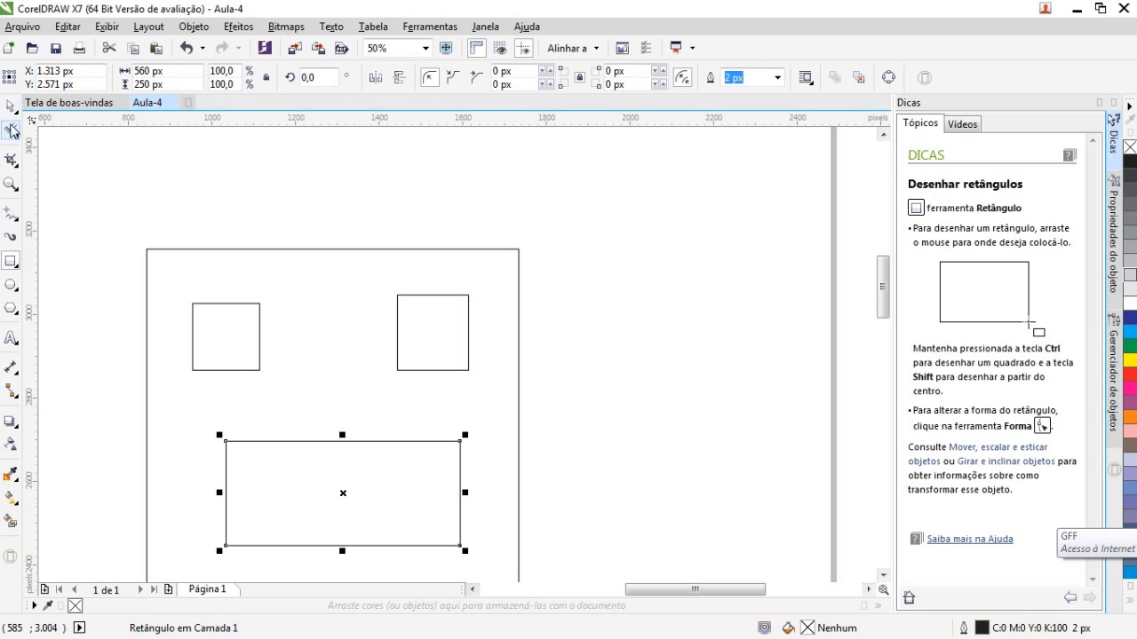
left_click(18, 268)
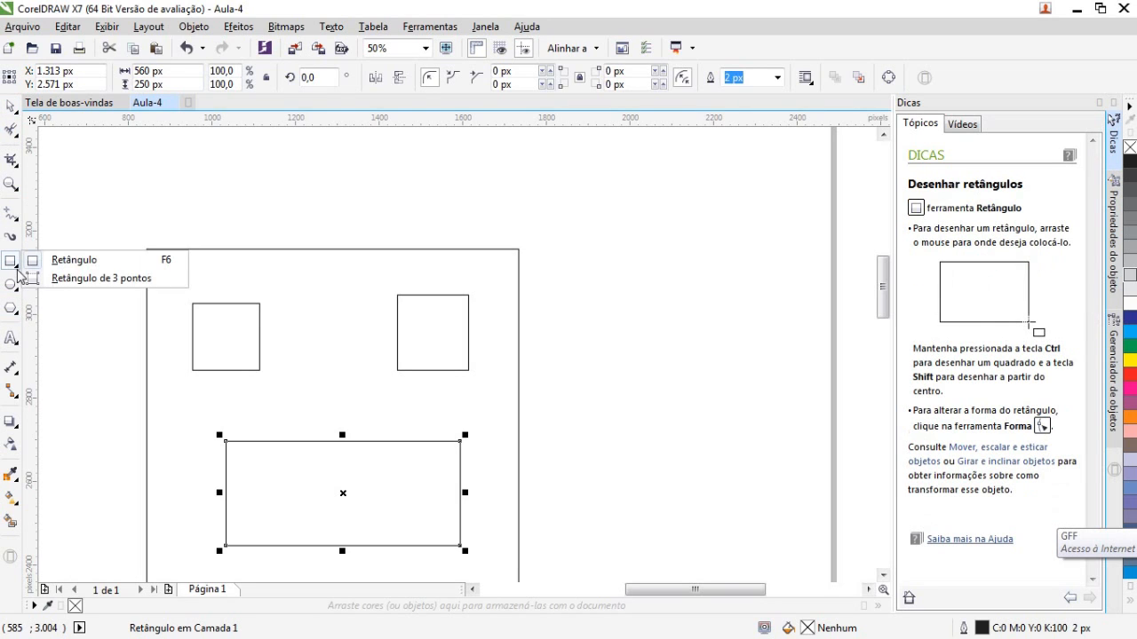
left_click(69, 280)
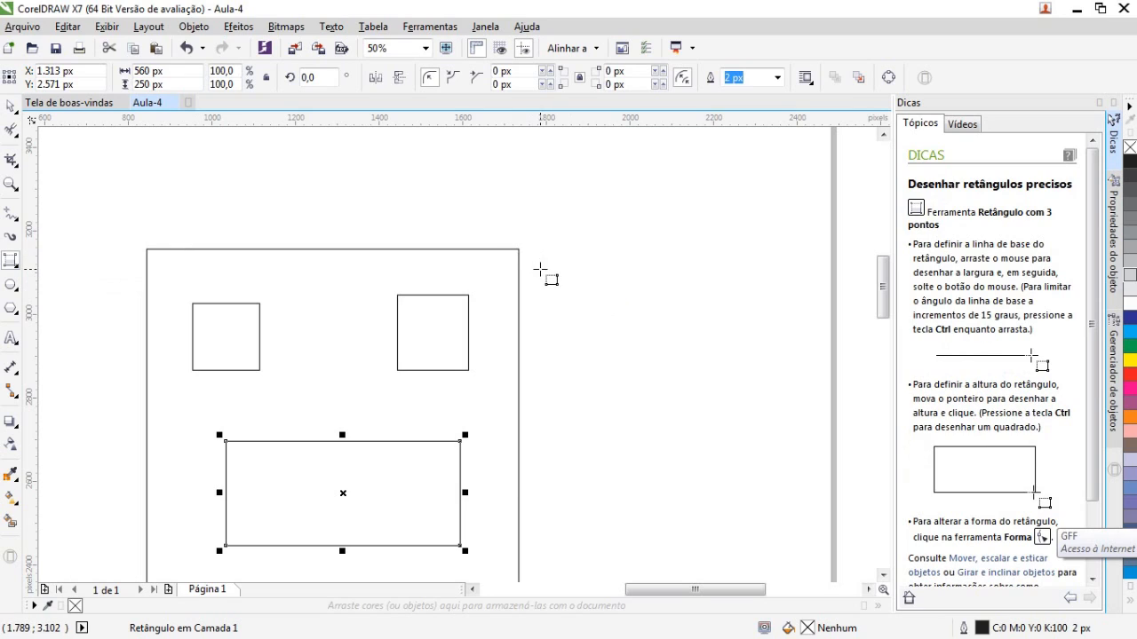
left_click_drag(548, 270, 493, 231)
left_click(563, 203)
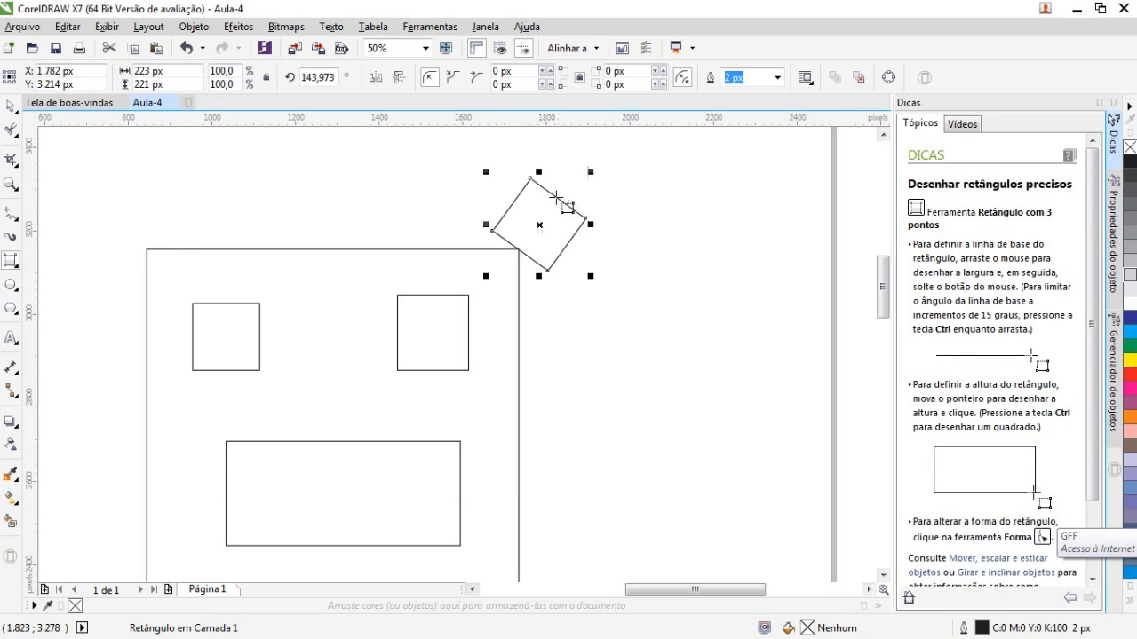
left_click_drag(181, 213, 123, 278)
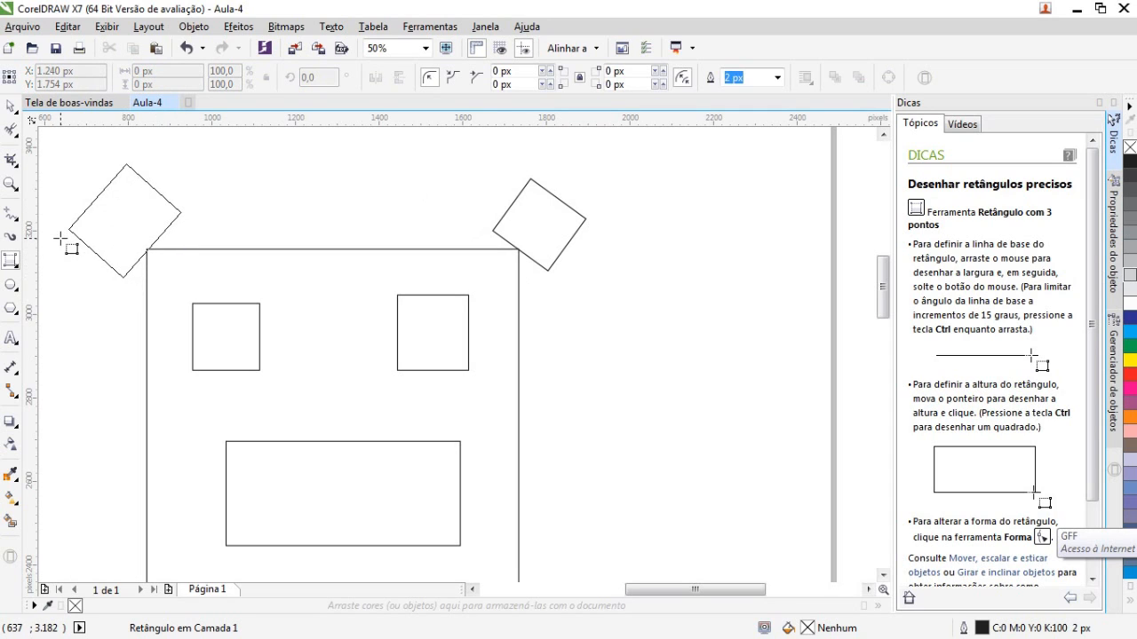
left_click(61, 238)
Select all the robot's shapes, move them off the page to its upper right, and clear the selection
left_click(11, 109)
scroll(311, 351, "down", 3)
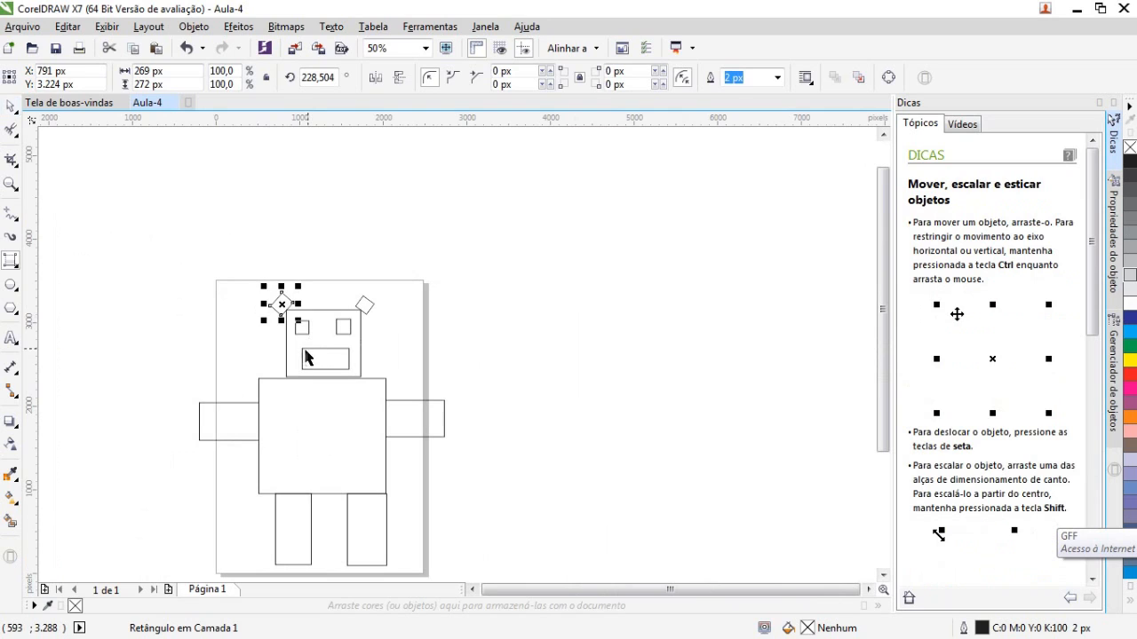
left_click(483, 458)
scroll(542, 373, "down", 1)
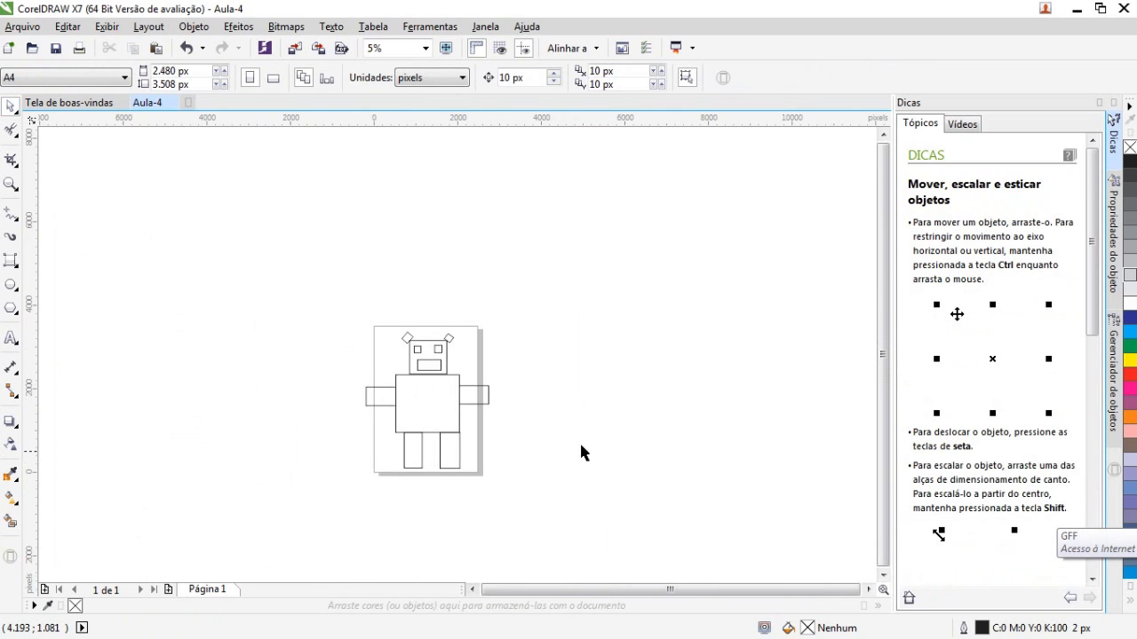
left_click_drag(610, 516, 236, 257)
left_click_drag(435, 406, 584, 332)
left_click(576, 432)
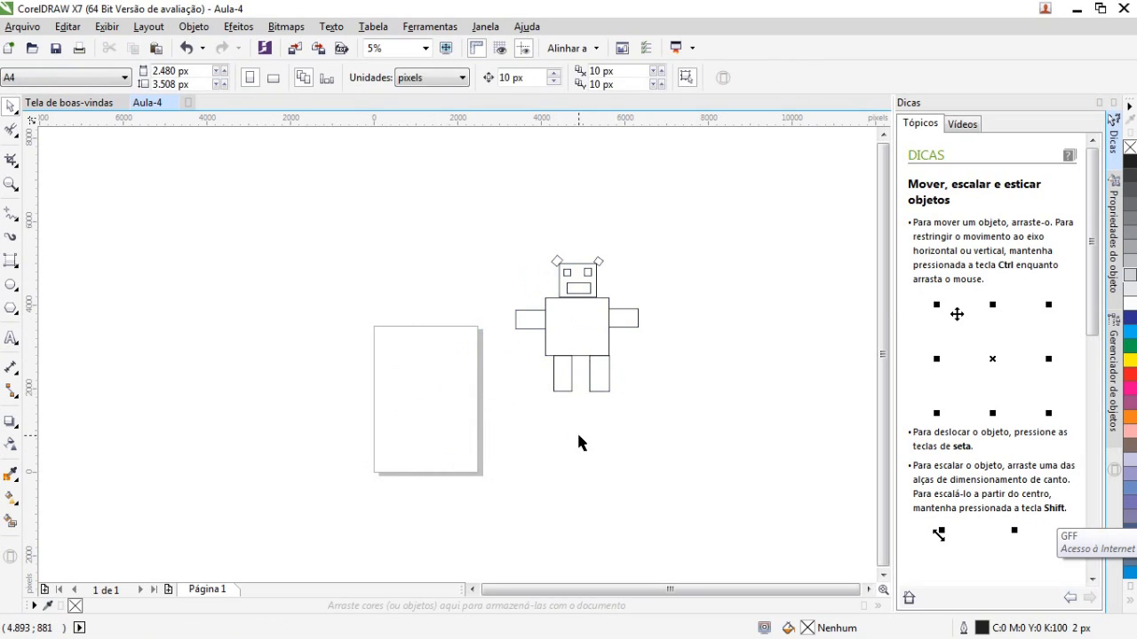
Move the robot's left leg slightly outward and nudge it down 20 px to meet the torso's lower edge
scroll(657, 360, "up", 1)
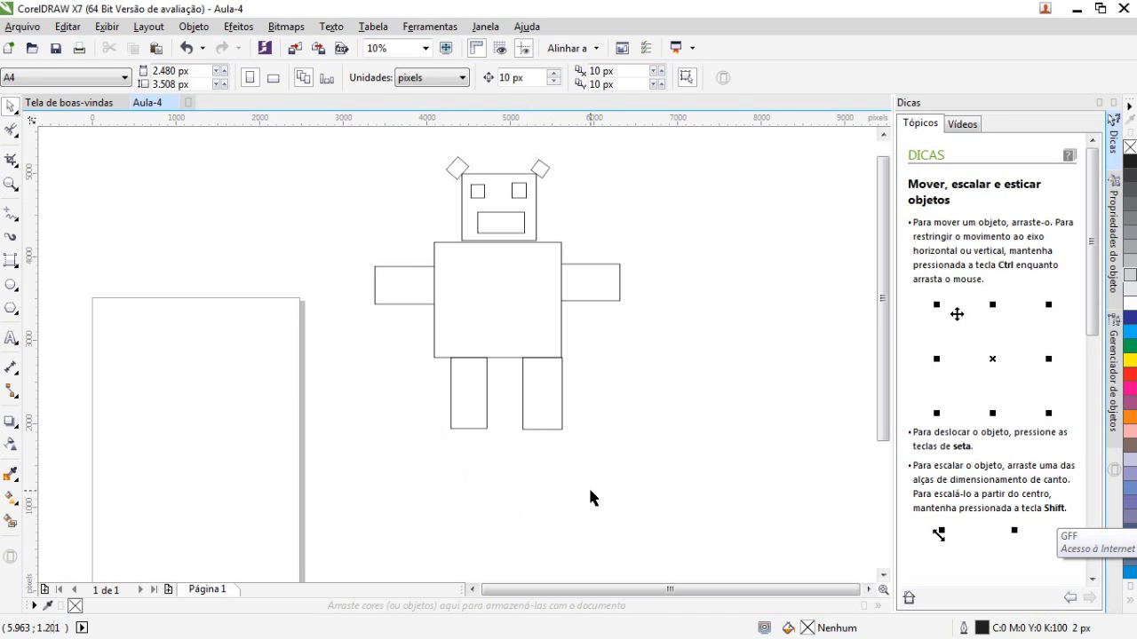
left_click(478, 389)
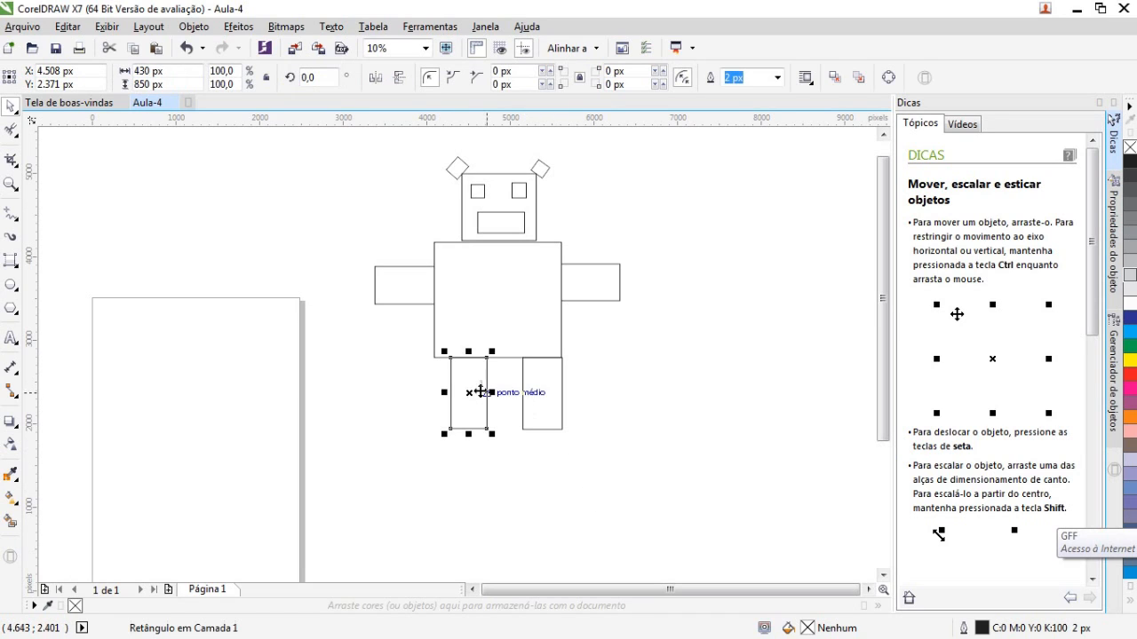
left_click_drag(468, 392, 460, 387)
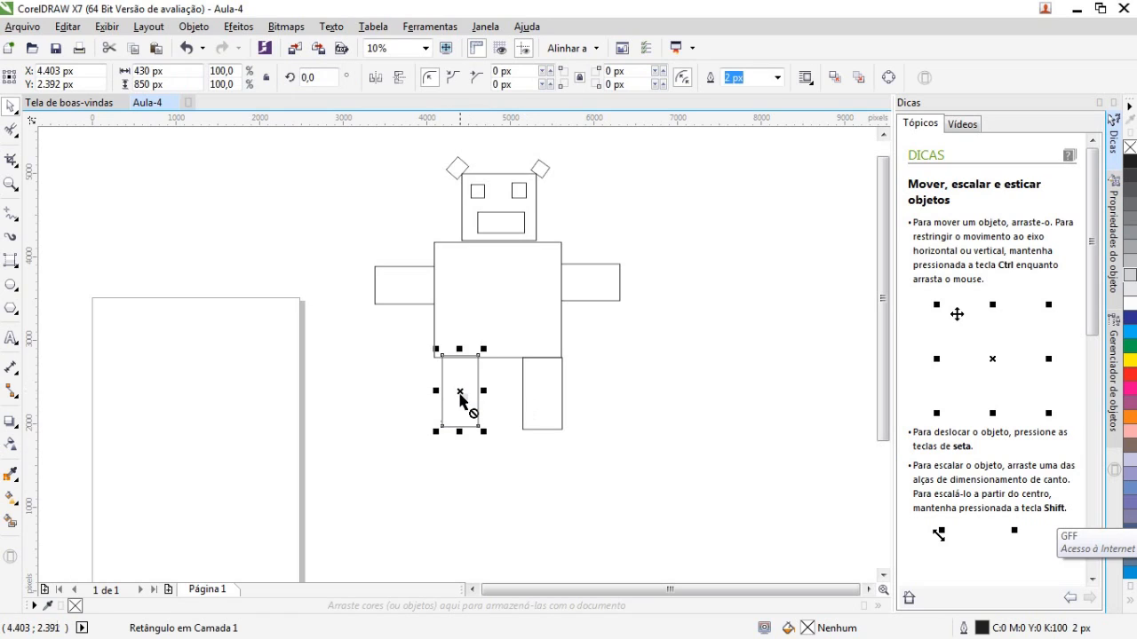
key("Down")
key("Down")
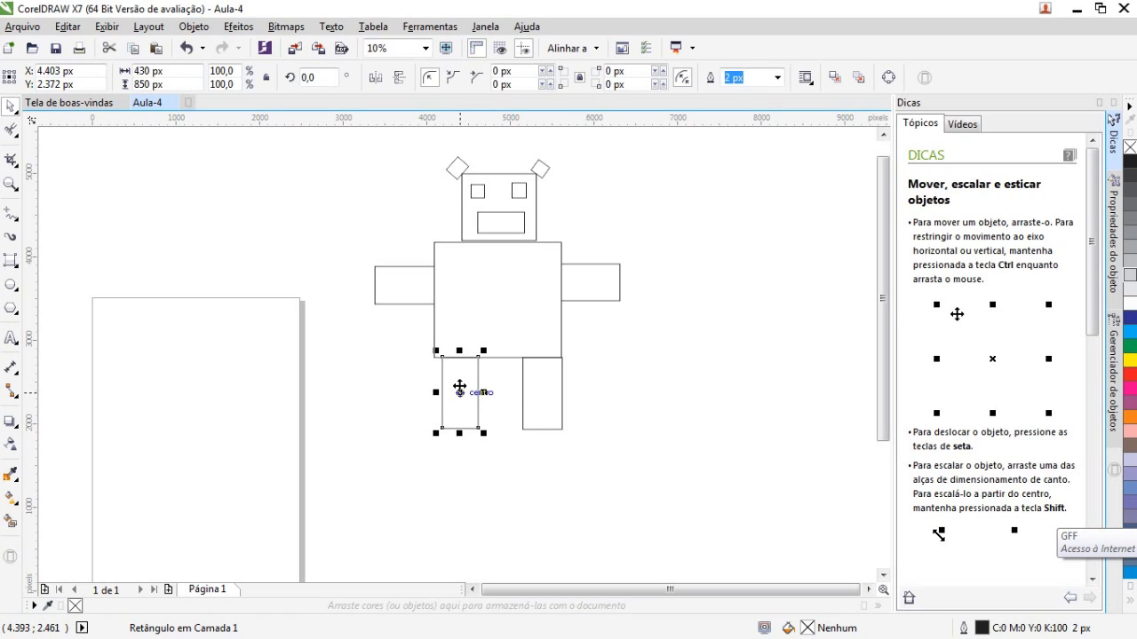
Nudge the robot's right leg left under the torso to X 5,248 px and deselect it
left_click(559, 404)
key("Left")
key("Left")
key("Left")
key("Left")
key("Left")
key("Left")
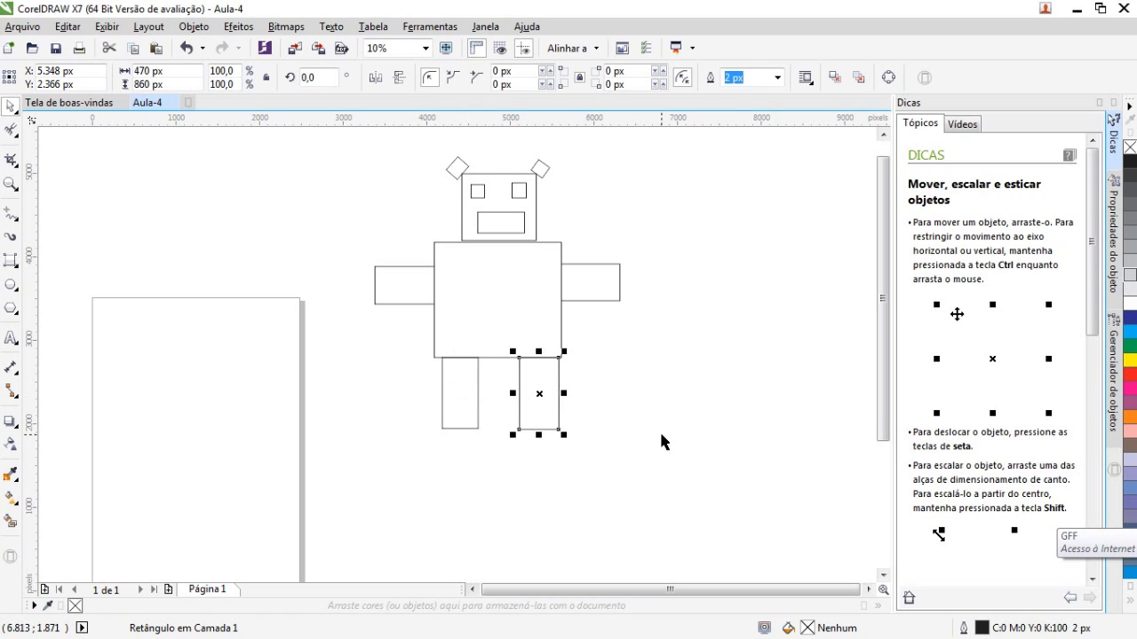
key("Left")
key("Left")
key("Left")
key("Left")
key("Escape")
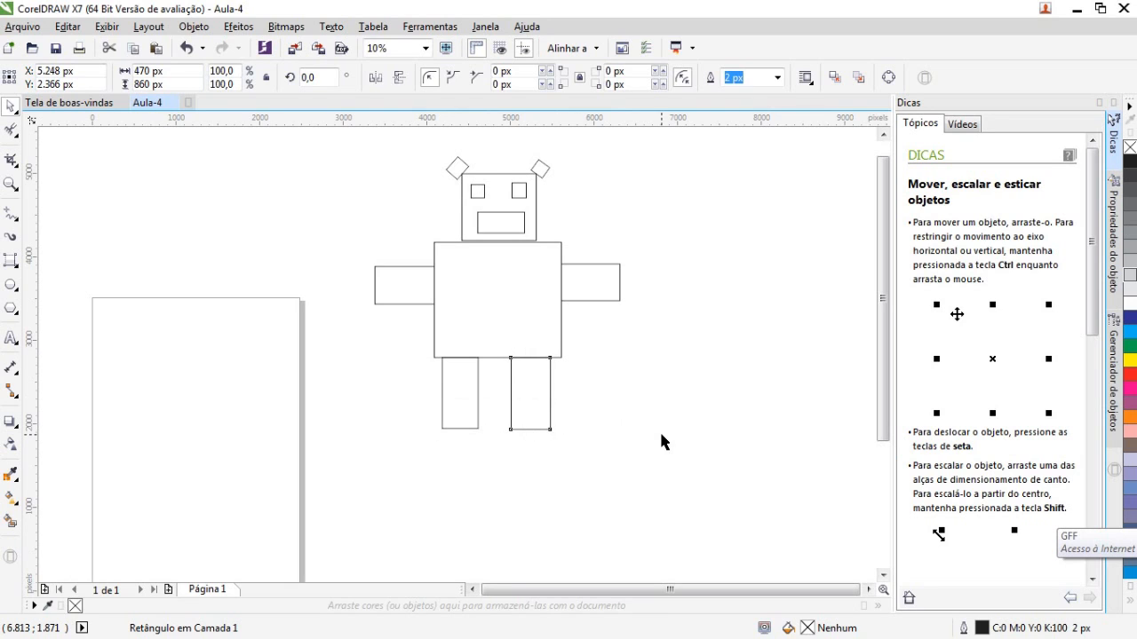
Shift the robot's left leg slightly right to balance it with the other leg, and clear the selection
left_click(455, 388)
left_click(623, 474)
left_click(464, 404)
left_click_drag(467, 410, 469, 408)
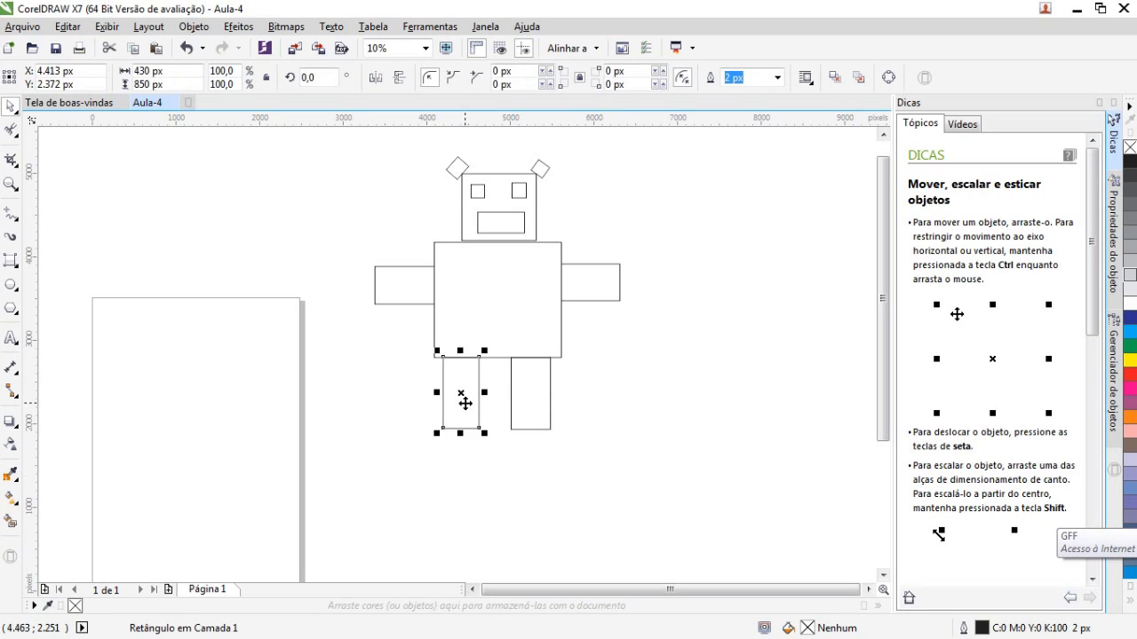
left_click(619, 484)
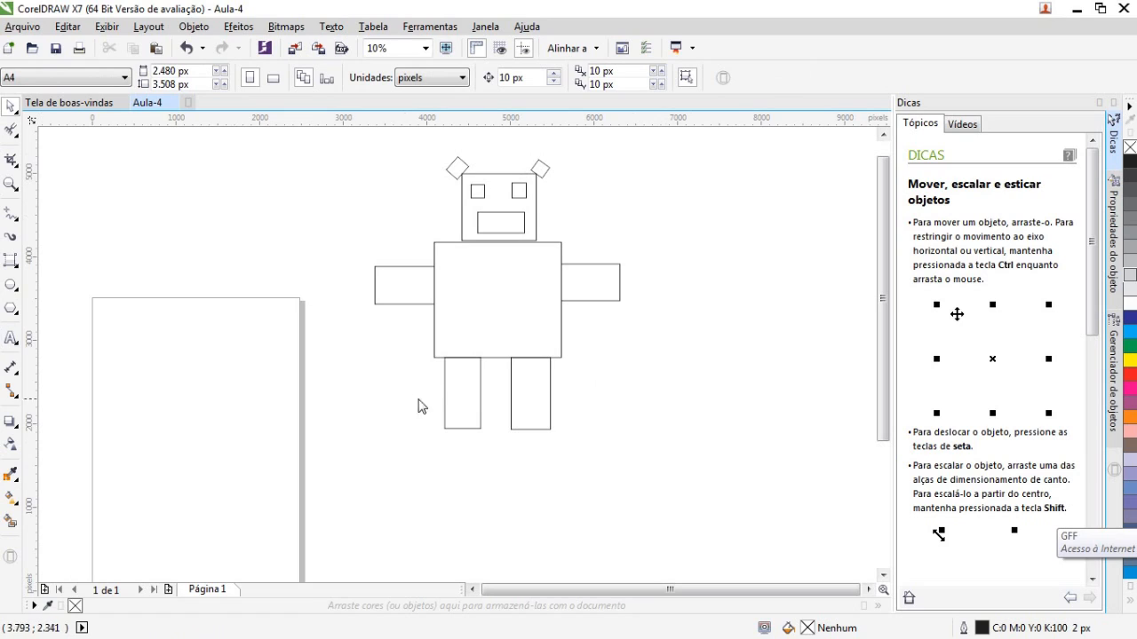
Move the tilted rectangle on the robot's torso slightly down and left, to about X 4,853 px and Y 3,486 px
scroll(438, 420, "down", 1)
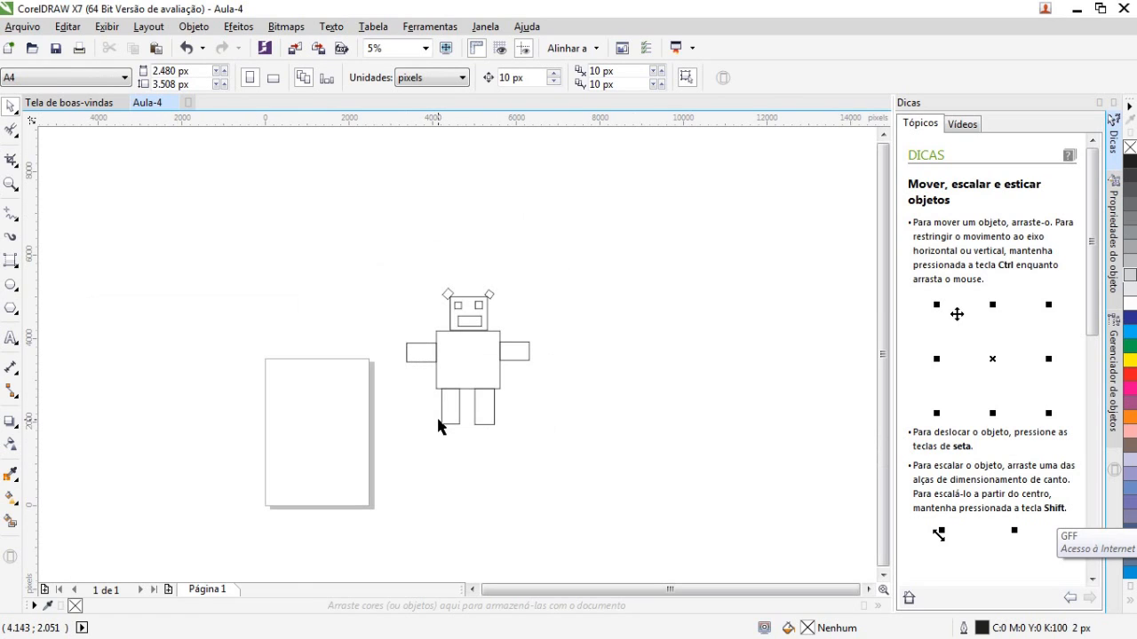
scroll(438, 420, "up", 1)
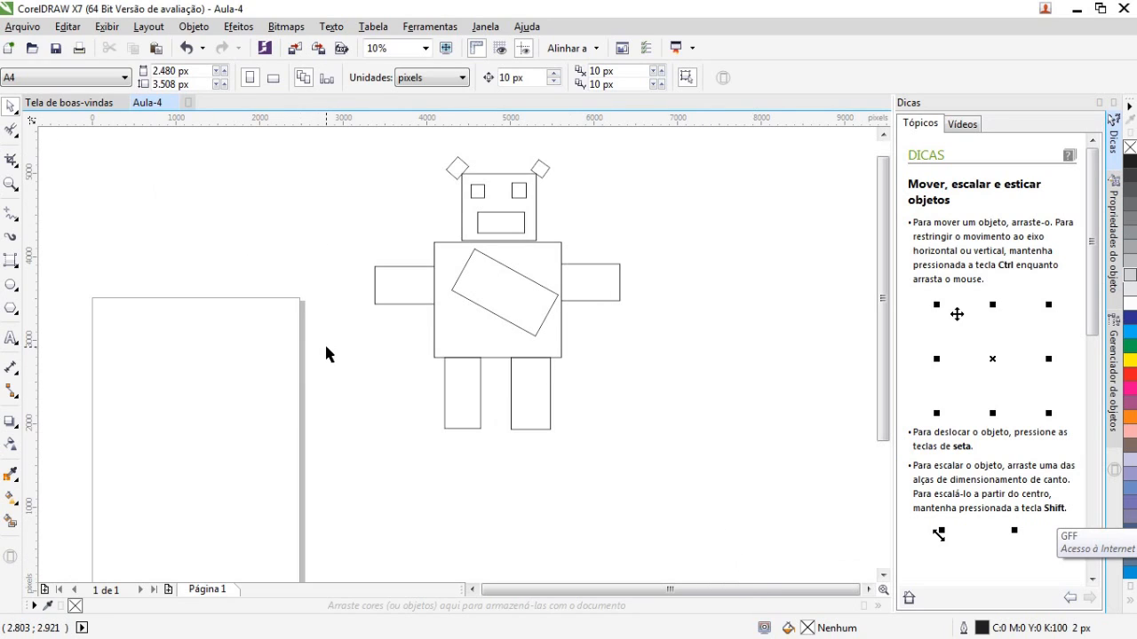
left_click(501, 323)
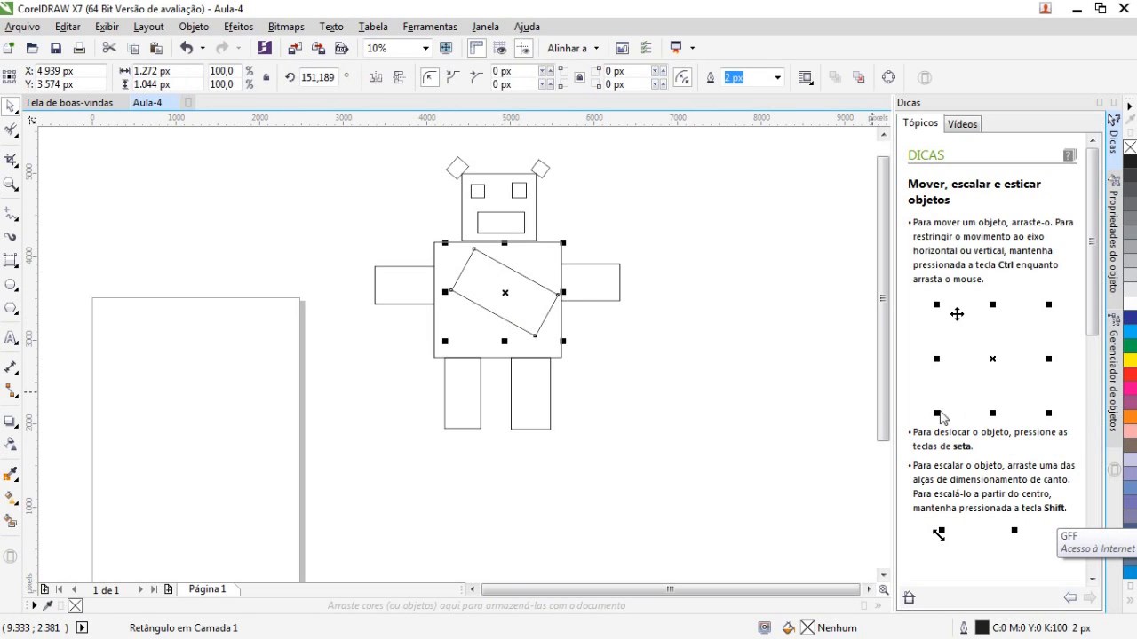
left_click_drag(506, 296, 497, 303)
Examine the upper corner and outline of the tilted rectangle on the torso at close range
scroll(473, 267, "up", 4)
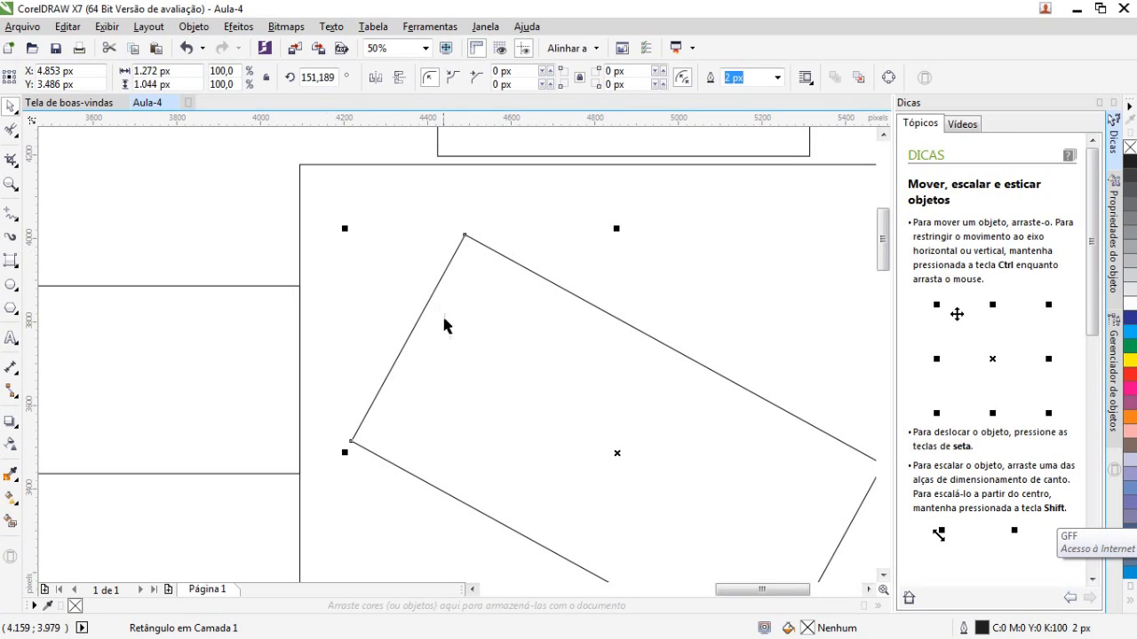
scroll(468, 222, "up", 3)
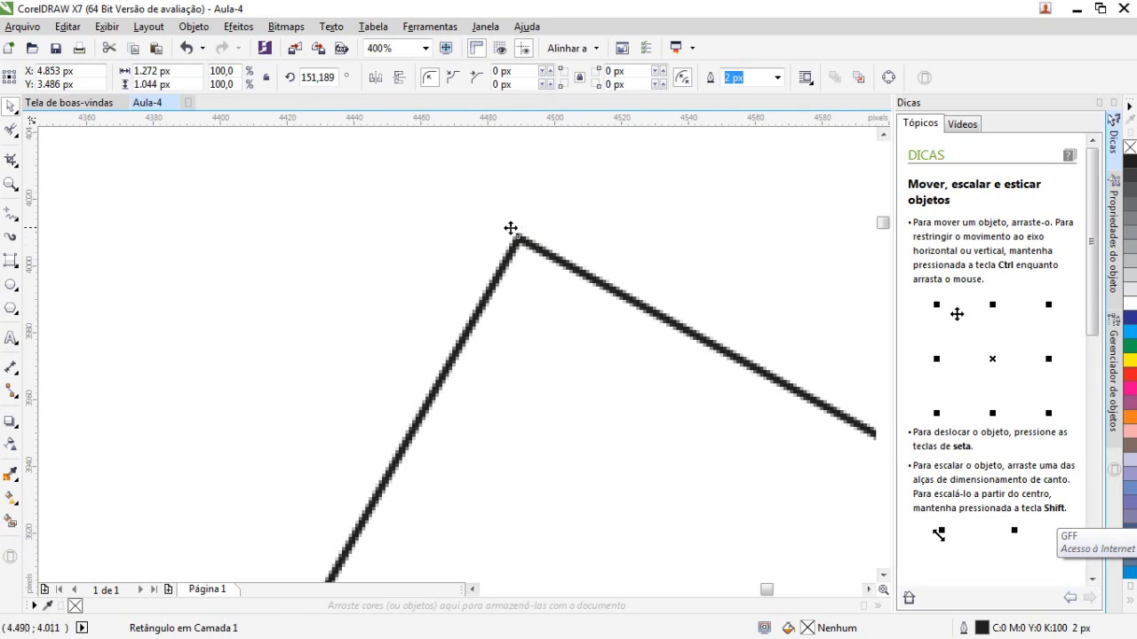
scroll(524, 294, "down", 2)
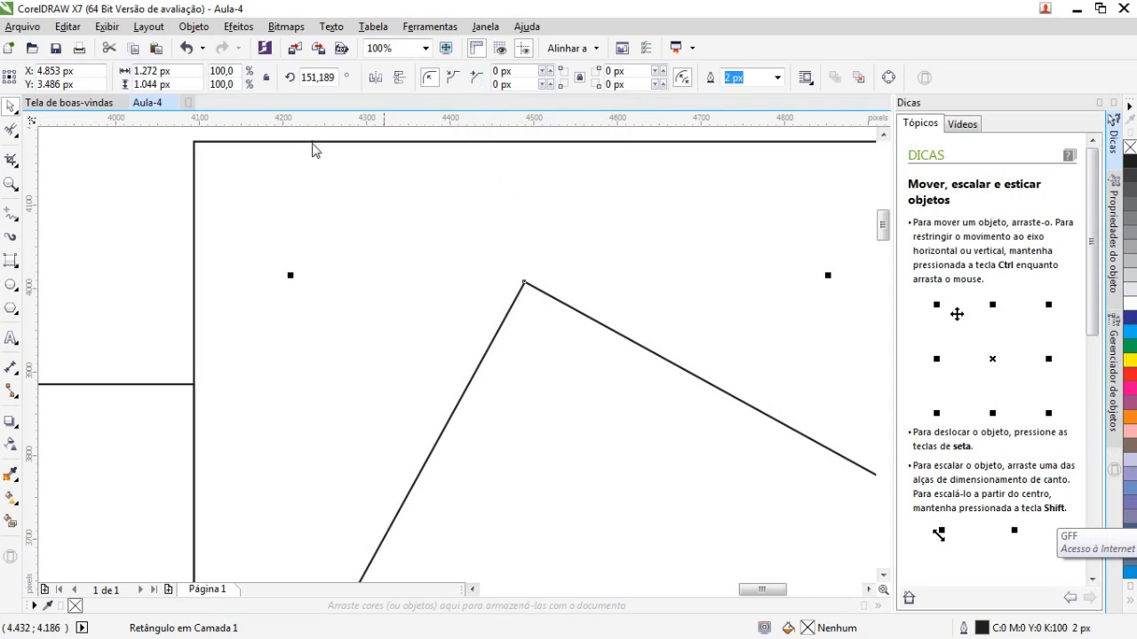
left_click(136, 217)
scroll(410, 317, "down", 3)
Rotate the tilted rectangle on the torso until it is nearly level, at about 180.27°
left_click(452, 368)
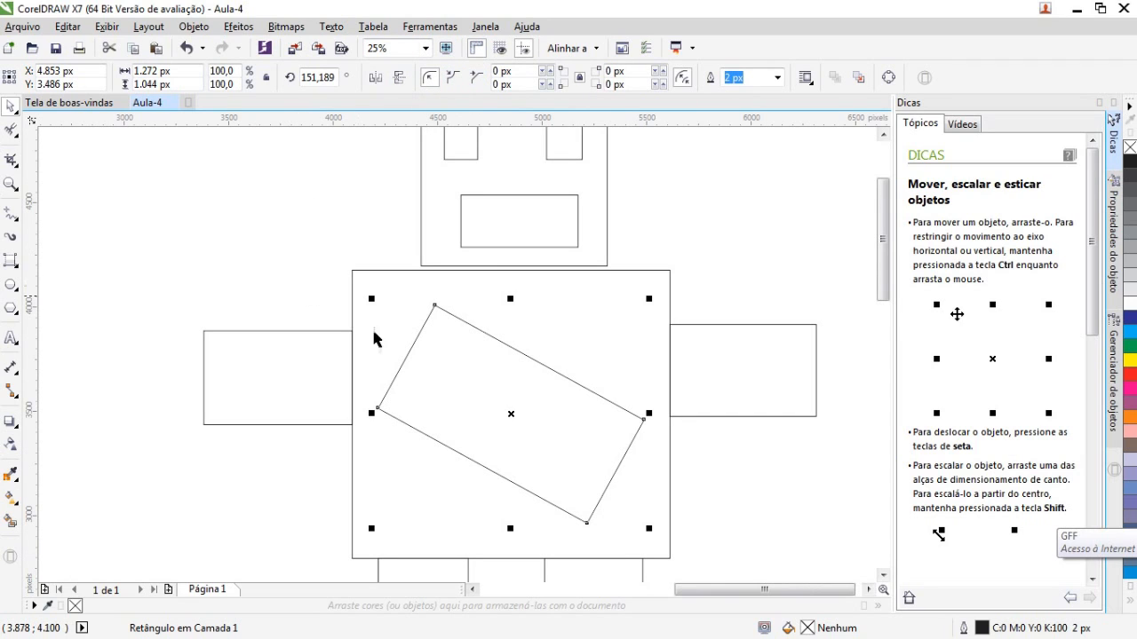
left_click(510, 414)
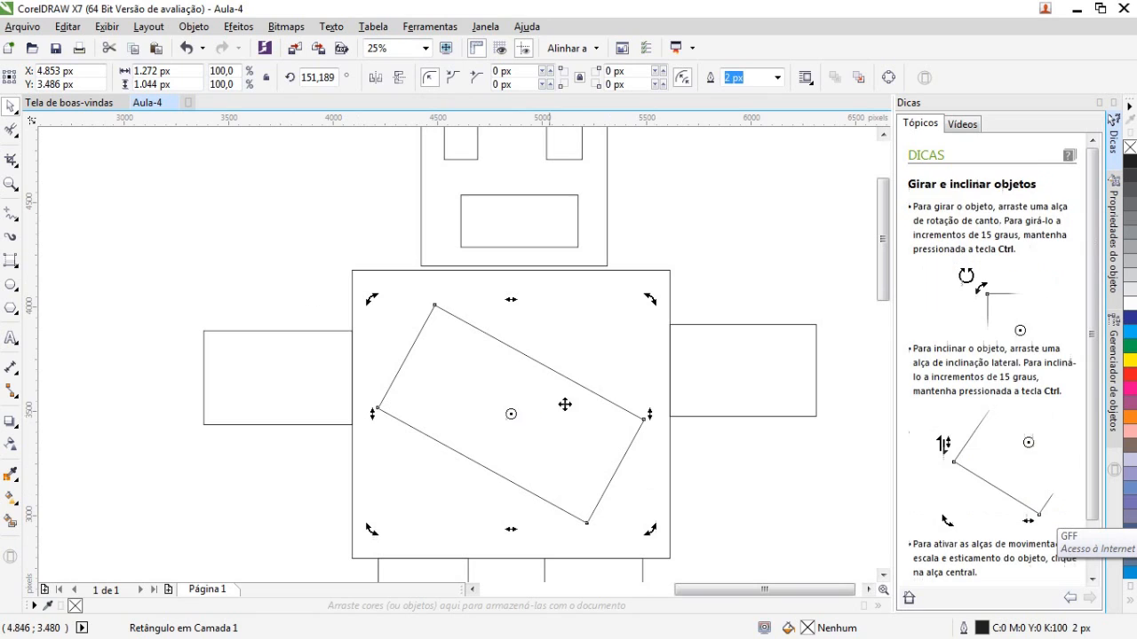
left_click_drag(650, 299, 569, 272)
left_click(563, 408)
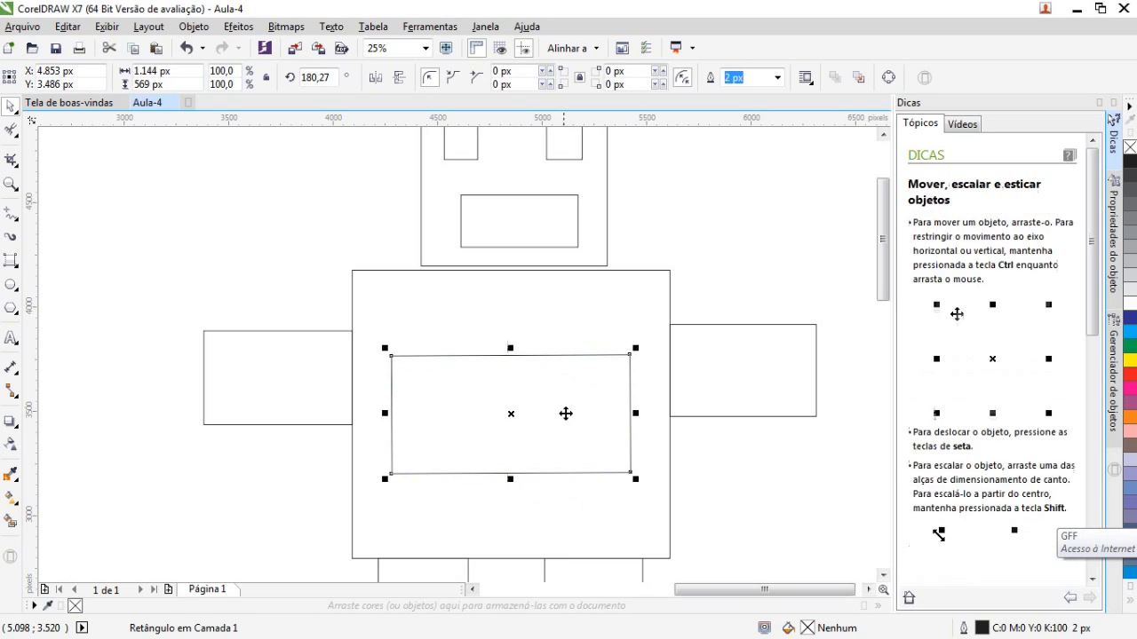
Rotate the rectangle on the robot's torso to about 178.075° and return it to its move and scale handles
left_click(539, 407)
left_click_drag(636, 481, 634, 484)
left_click(768, 540)
left_click(593, 430)
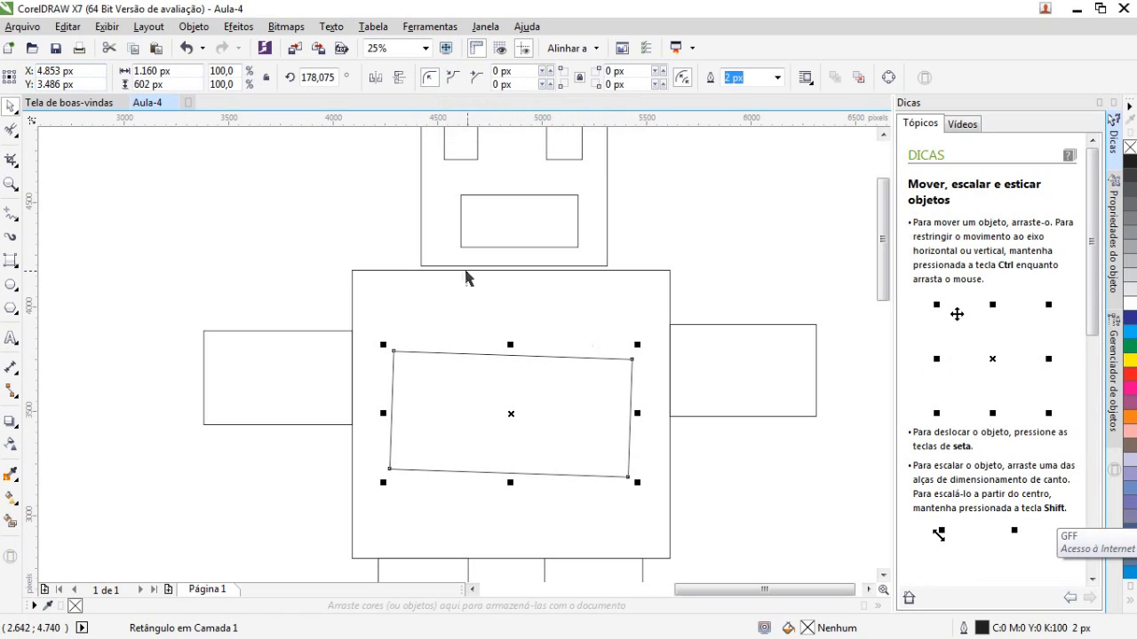
Round all four corners of the torso's inner rectangle together, raising the corner radius gradually to 80 px and then 92 px
left_click(551, 69)
left_click(551, 69)
left_click(550, 69)
left_click(550, 69)
left_click(551, 69)
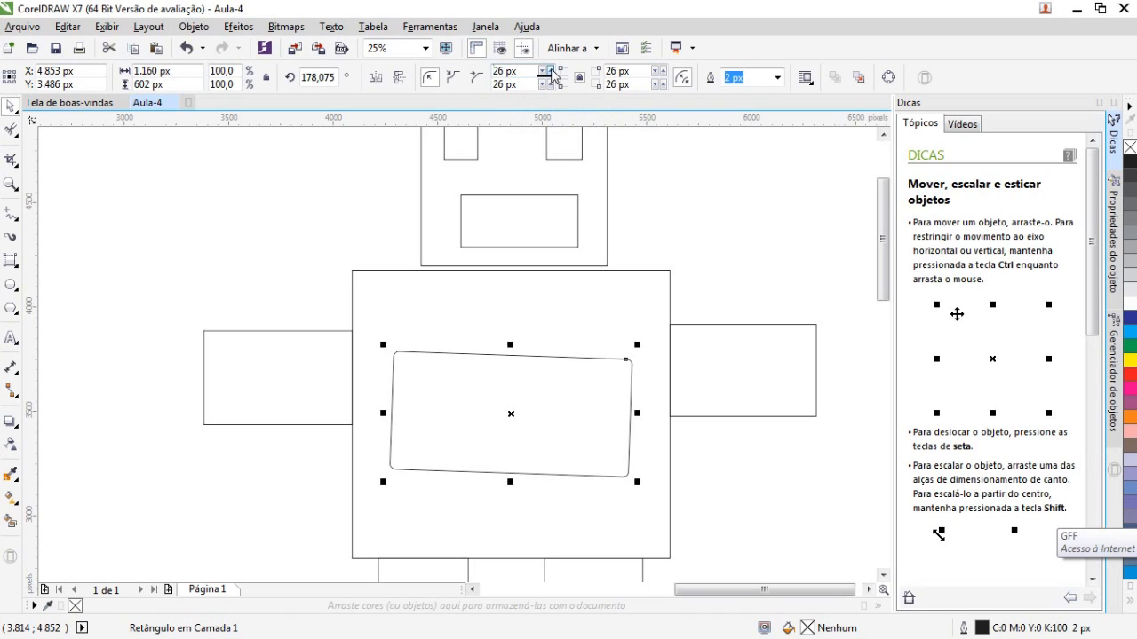
left_click(550, 69)
left_click(550, 69)
left_click(550, 70)
left_click(550, 69)
left_click(550, 70)
left_click(550, 70)
left_click(551, 69)
left_click(550, 69)
left_click(551, 70)
left_click(550, 69)
left_click(550, 69)
left_click(550, 69)
left_click(550, 69)
left_click(550, 69)
left_click(550, 69)
left_click(551, 69)
left_click(551, 70)
left_click(550, 70)
left_click(551, 71)
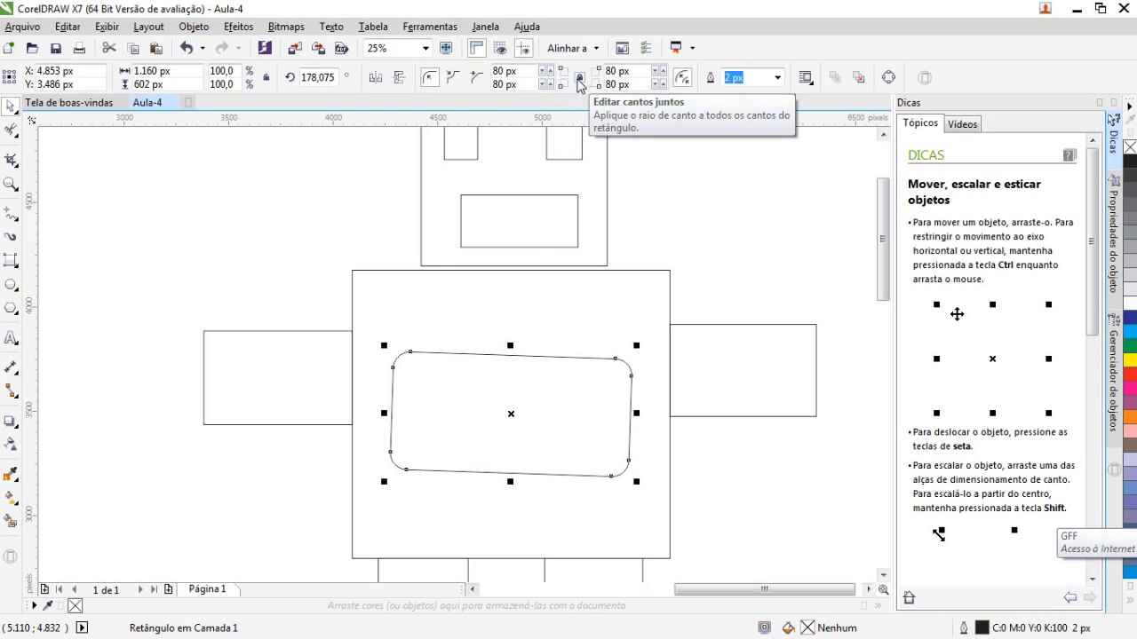
left_click(551, 85)
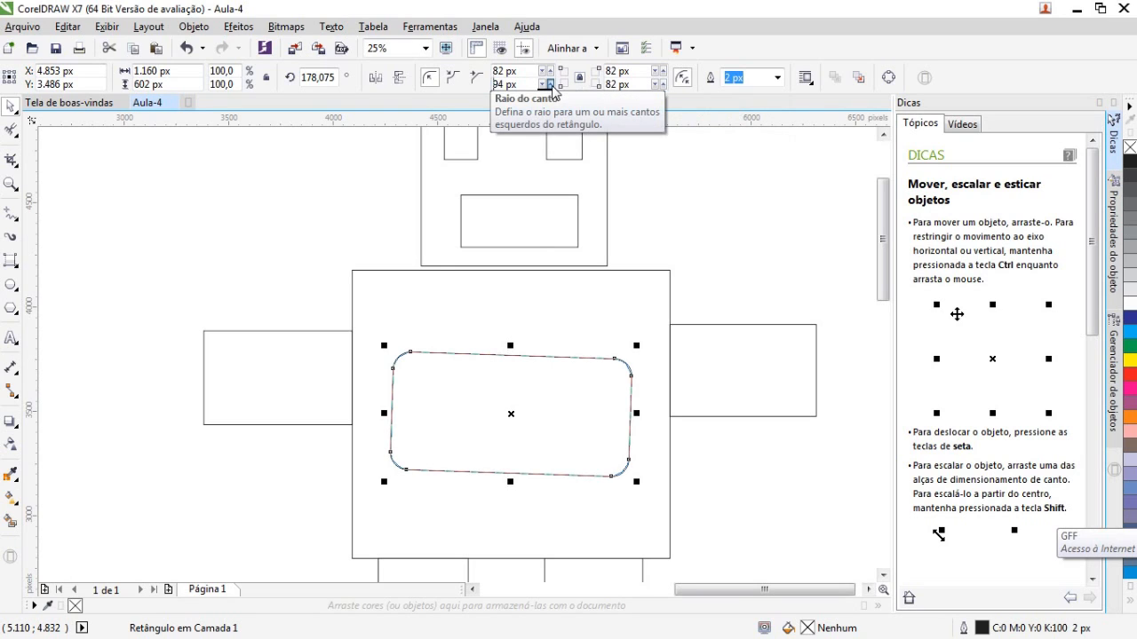
Reset the inner rectangle's corner radii to 0 px and unlink the corners for individual editing
left_click(486, 73)
left_click(541, 71)
type("7")
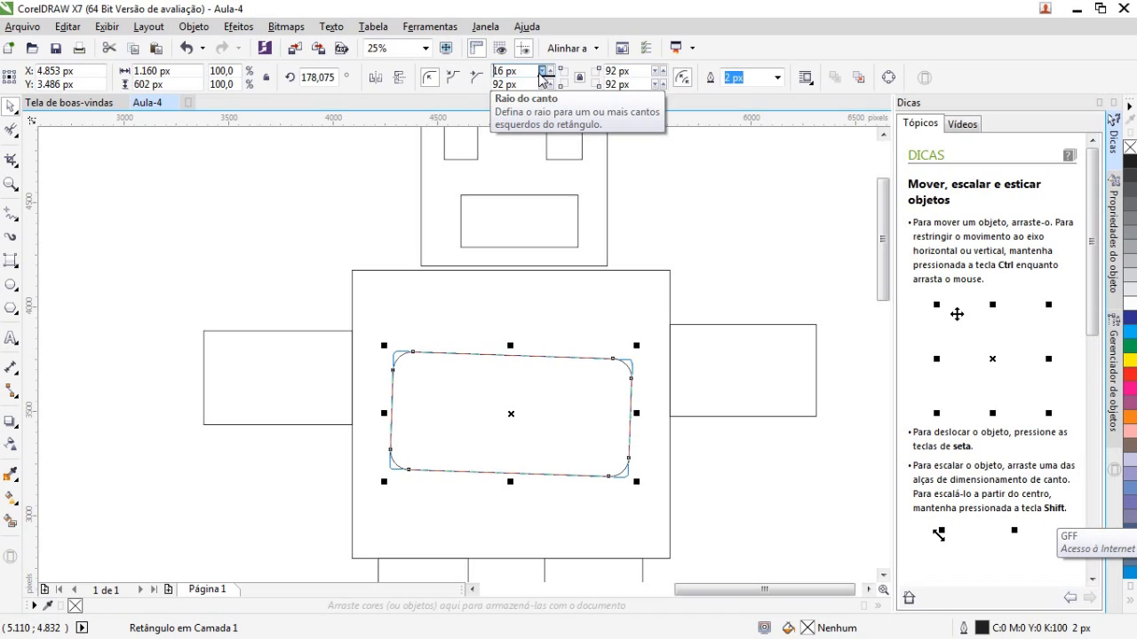
key("Return")
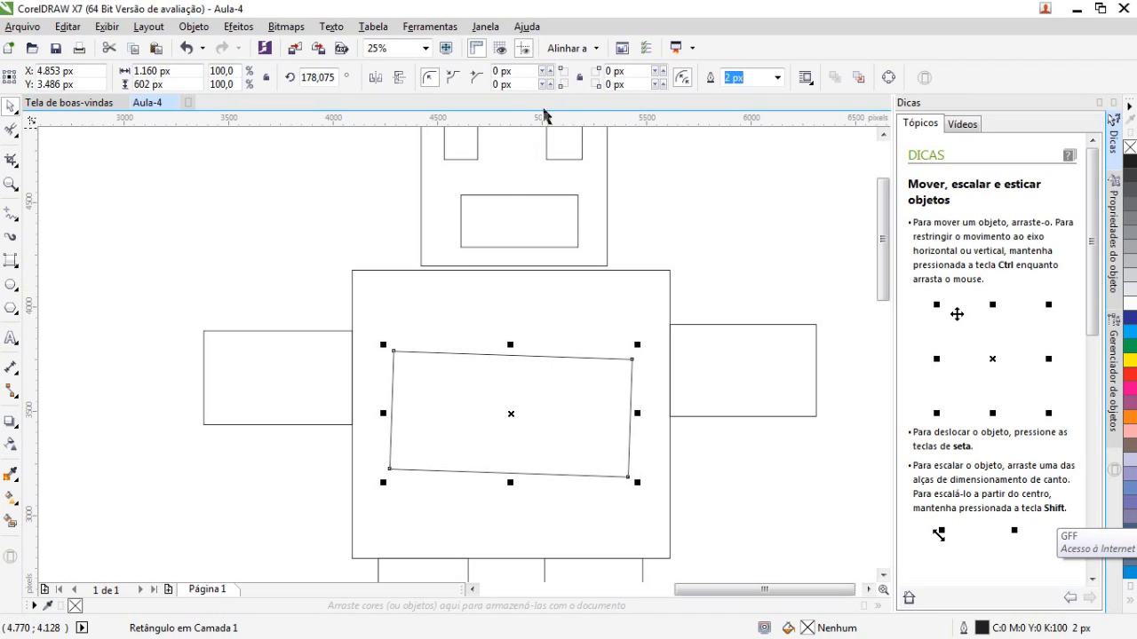
Round only the upper-left corner of the torso's inner rectangle to 32 px
left_click(549, 69)
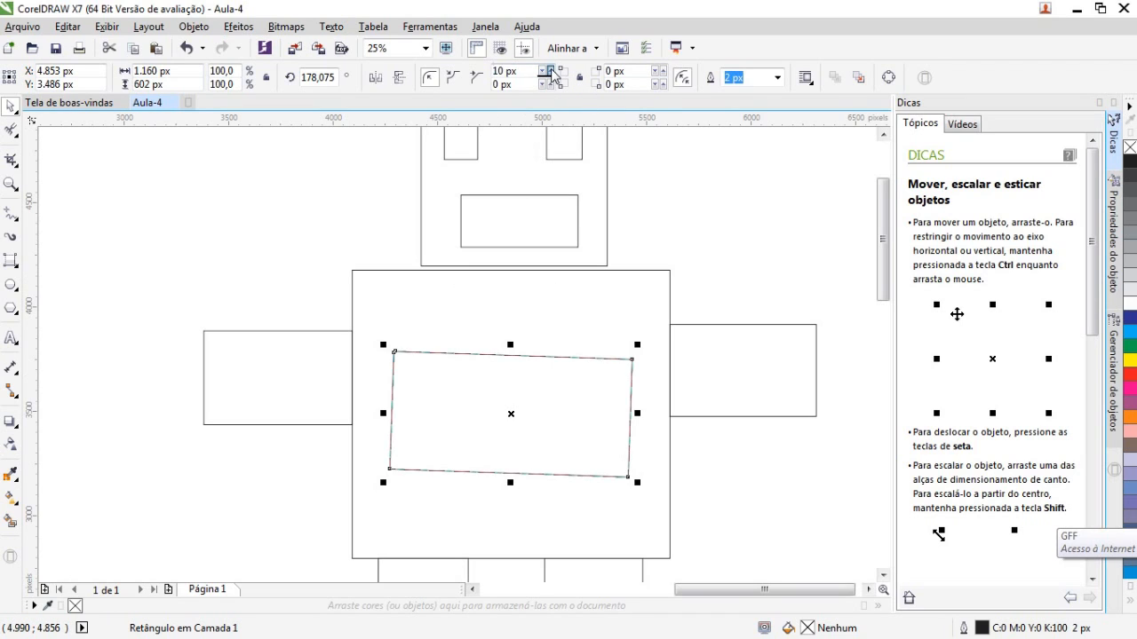
left_click(550, 70)
scroll(399, 327, "up", 1)
scroll(373, 385, "up", 1)
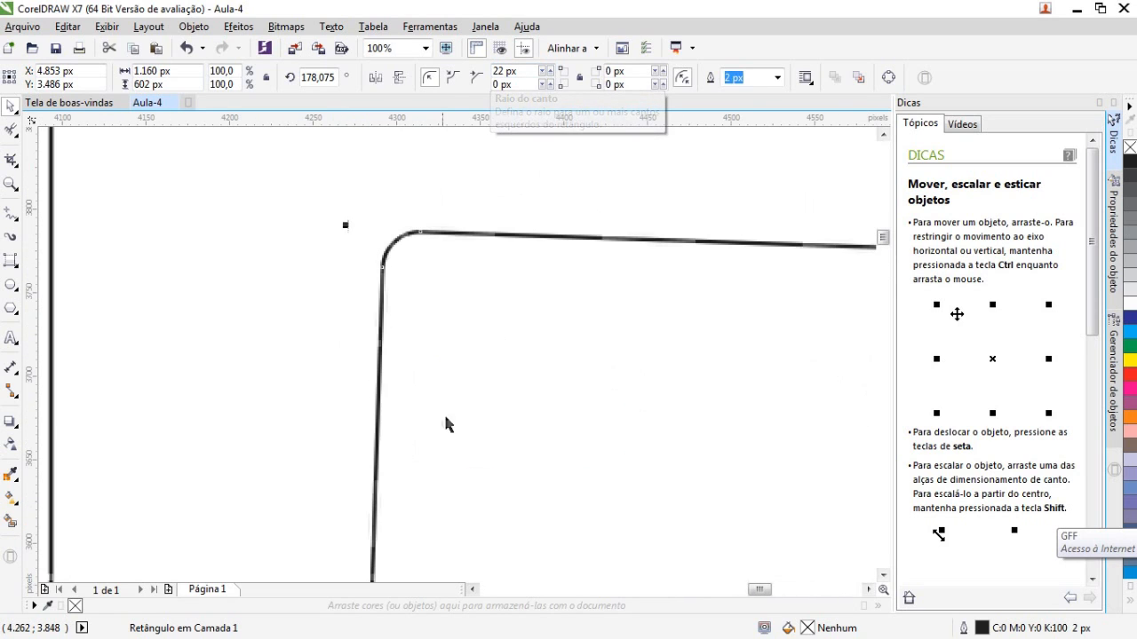
left_click(550, 69)
left_click(550, 69)
left_click(550, 69)
mouse_move(883, 237)
left_mouse_down()
mouse_move(882, 282)
mouse_move(872, 243)
left_mouse_up()
scroll(586, 294, "down", 4)
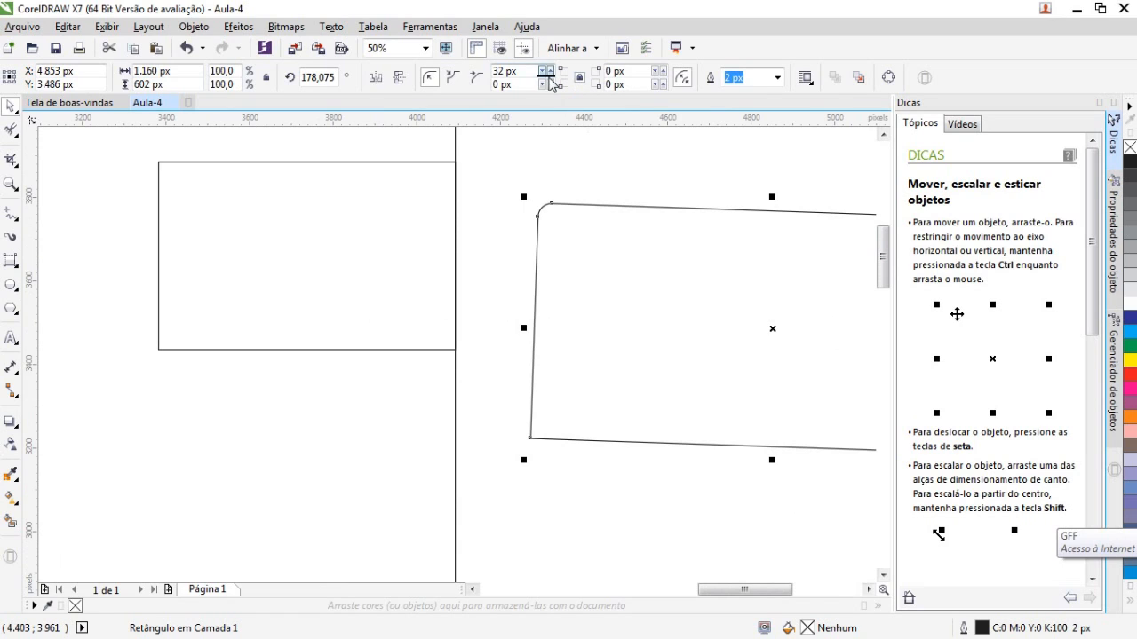
Reset the rounded corner to 0 px, link the corners again and round all four to 34 px
left_click(515, 71)
type("0")
key("Return")
left_click(550, 71)
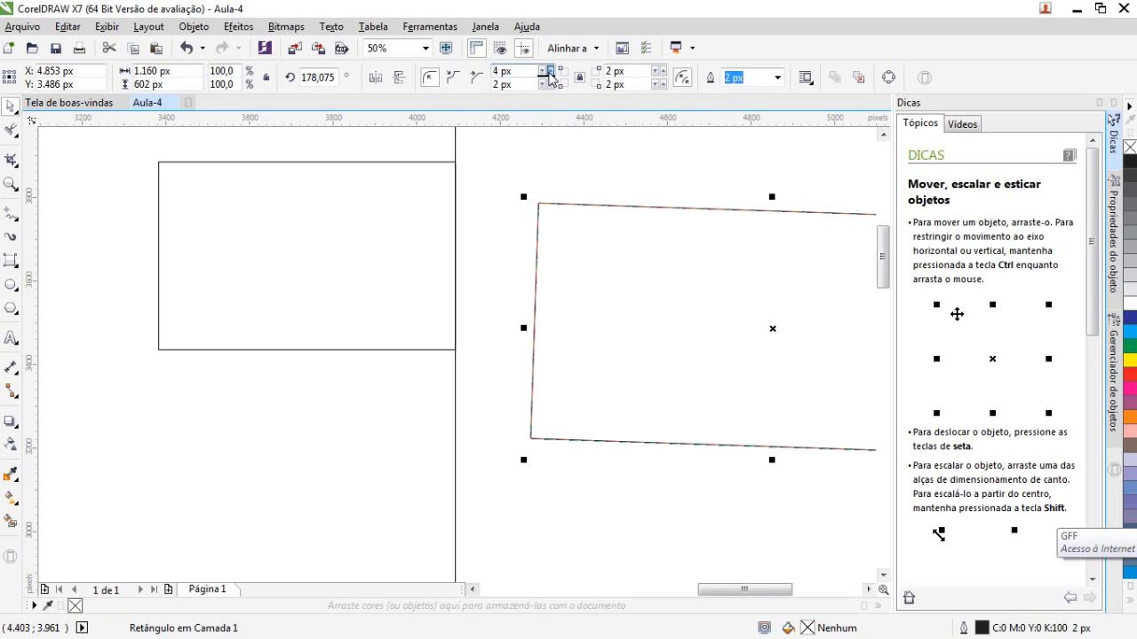
left_click(550, 71)
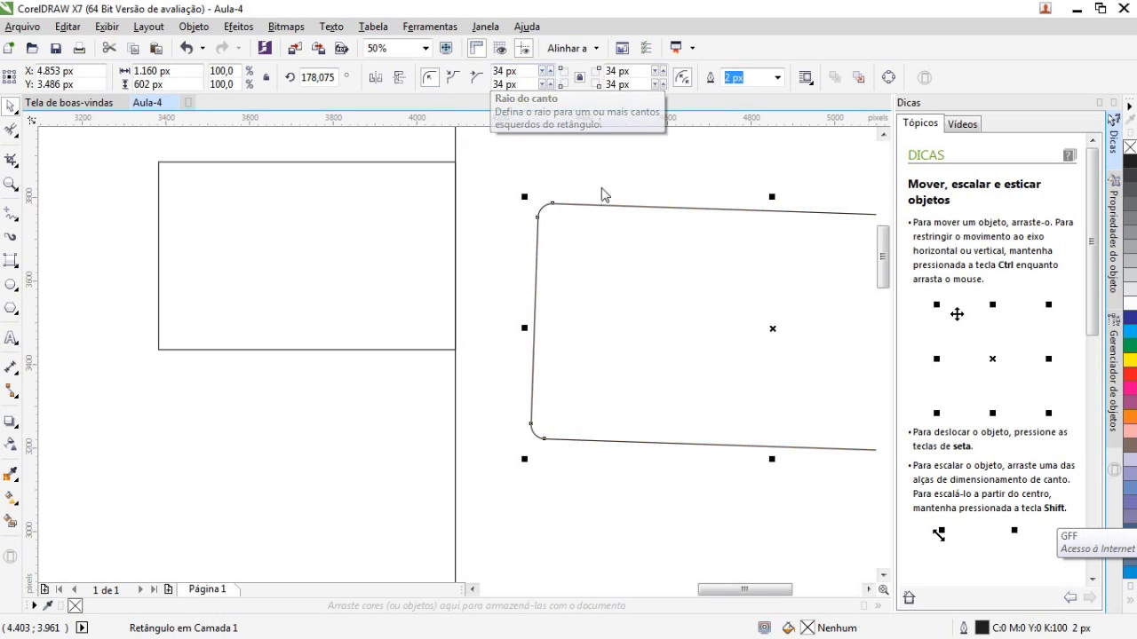
Change the corners of the torso's inner rectangle from rounded to scalloped
left_click_drag(761, 590, 807, 592)
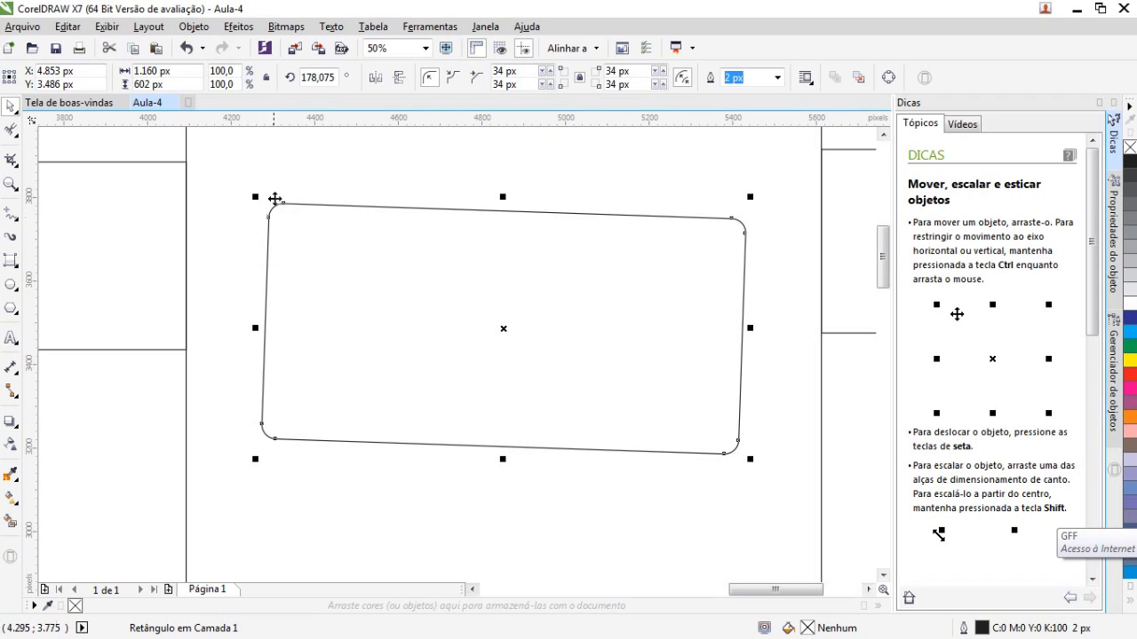
left_click(452, 78)
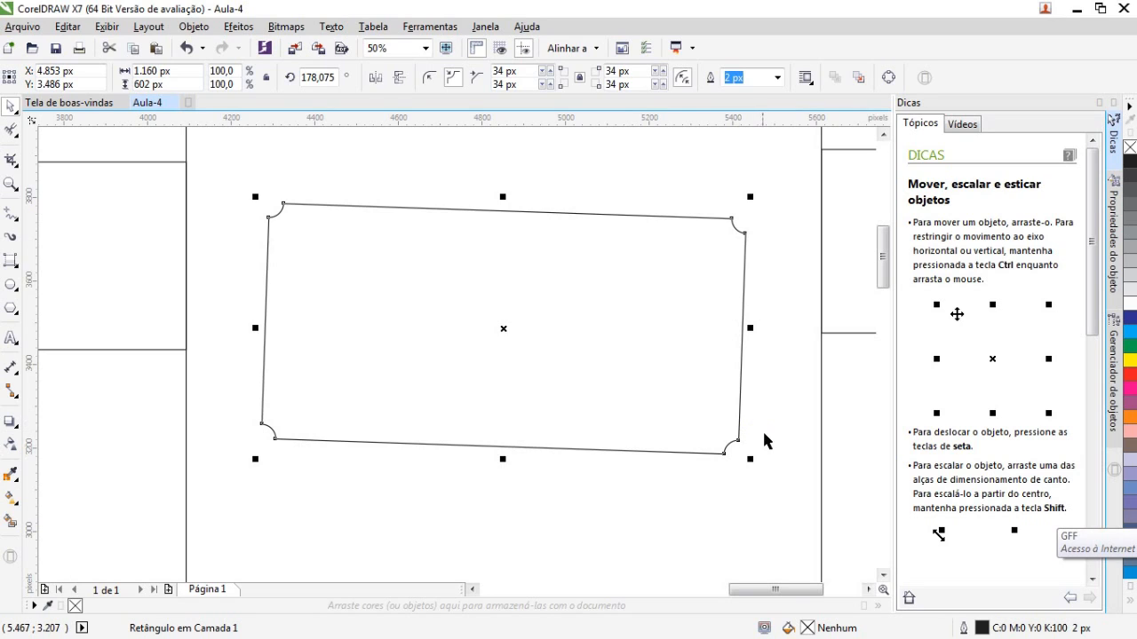
scroll(582, 310, "down", 2)
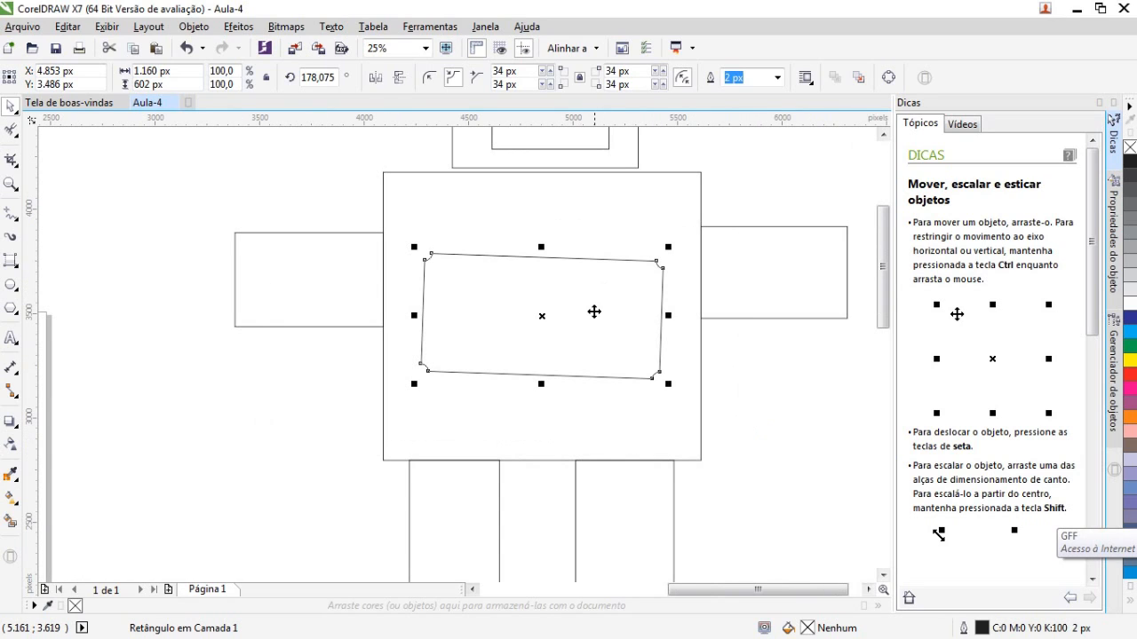
Rotate the scalloped rectangle on the torso until nearly level, at about 179.637°, and clear the selection
left_click(640, 287)
left_click_drag(675, 246, 670, 247)
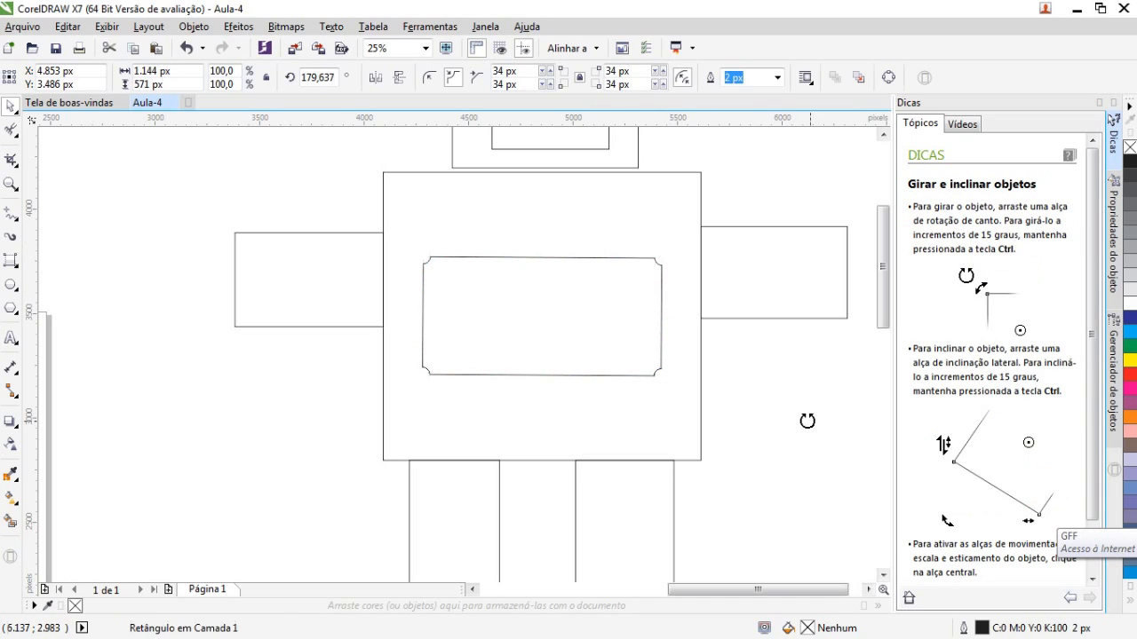
left_click(809, 420)
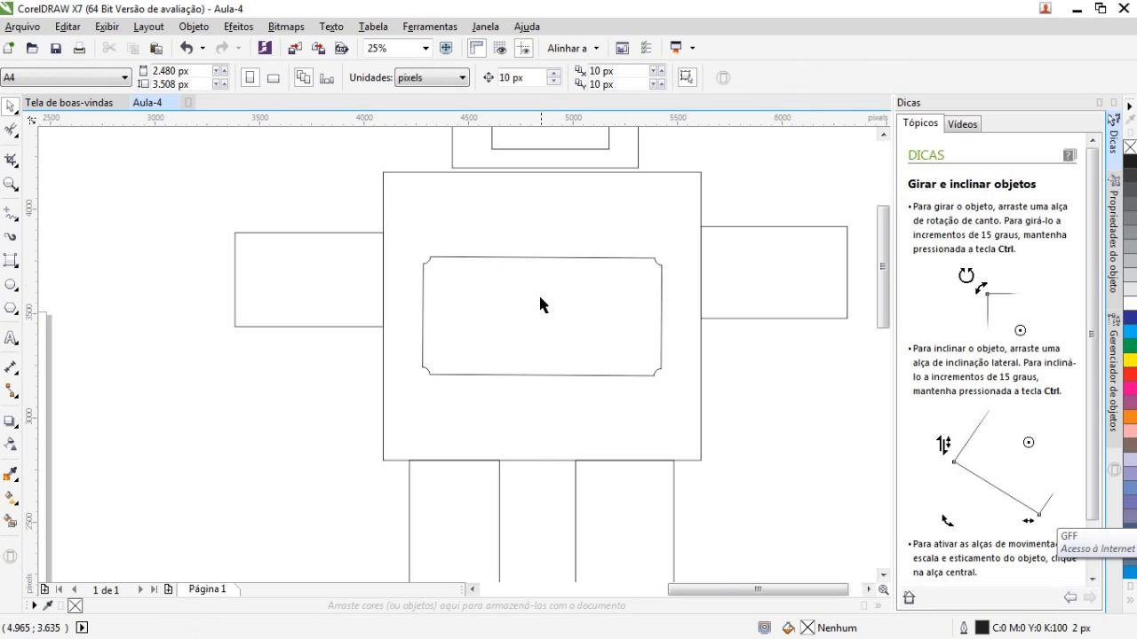
Increase the scalloped corner radius of the torso's inner rectangle to 108 px on all corners
scroll(545, 299, "up", 2)
left_click(515, 261)
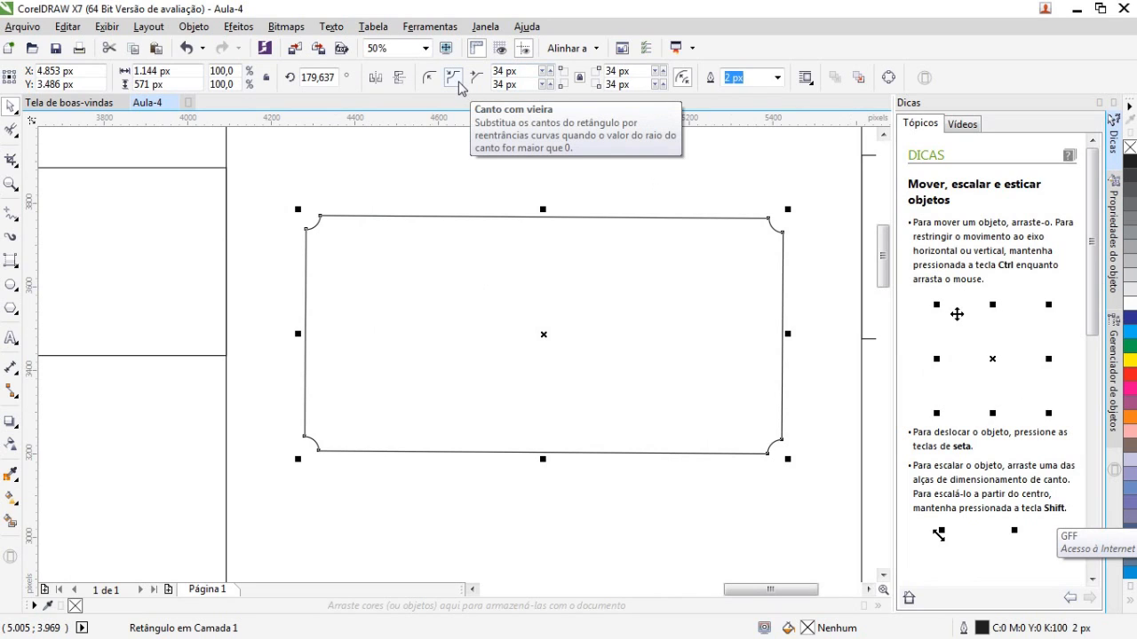
left_click(551, 70)
left_click(551, 70)
left_click(551, 70)
left_click(551, 71)
left_click(551, 70)
left_click(550, 70)
left_click(550, 70)
left_click(550, 70)
left_click(551, 70)
left_click(551, 70)
left_click(551, 70)
left_click(551, 70)
left_click(551, 71)
left_click(550, 70)
left_click(551, 70)
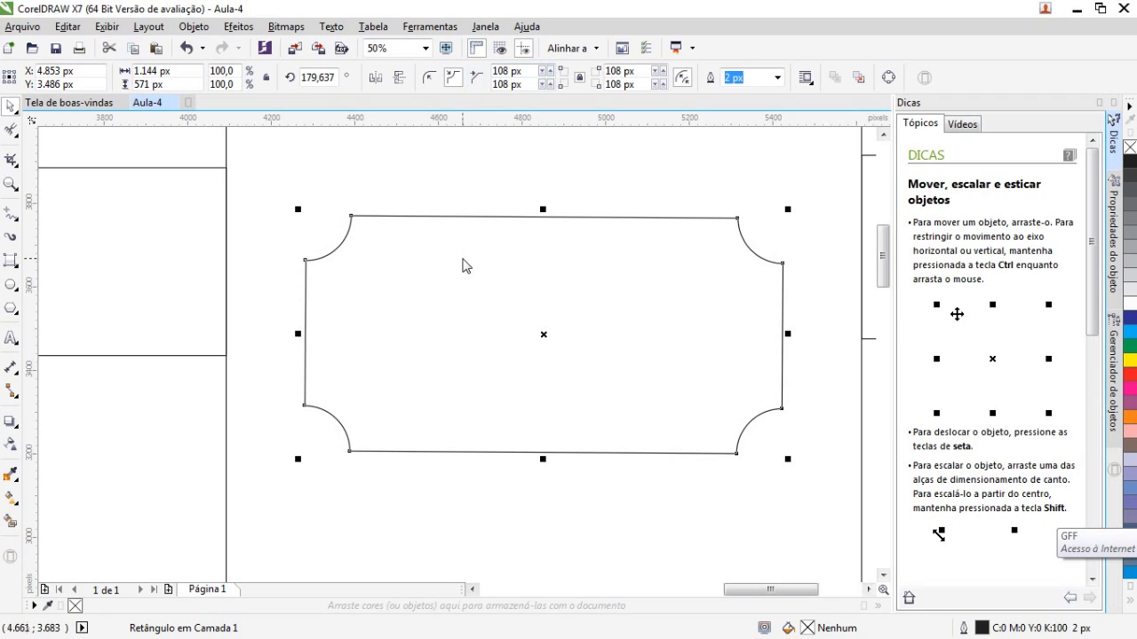
Compare the chamfered, rounded and scalloped corner styles on the inner rectangle, ending with chamfered corners
left_click(477, 82)
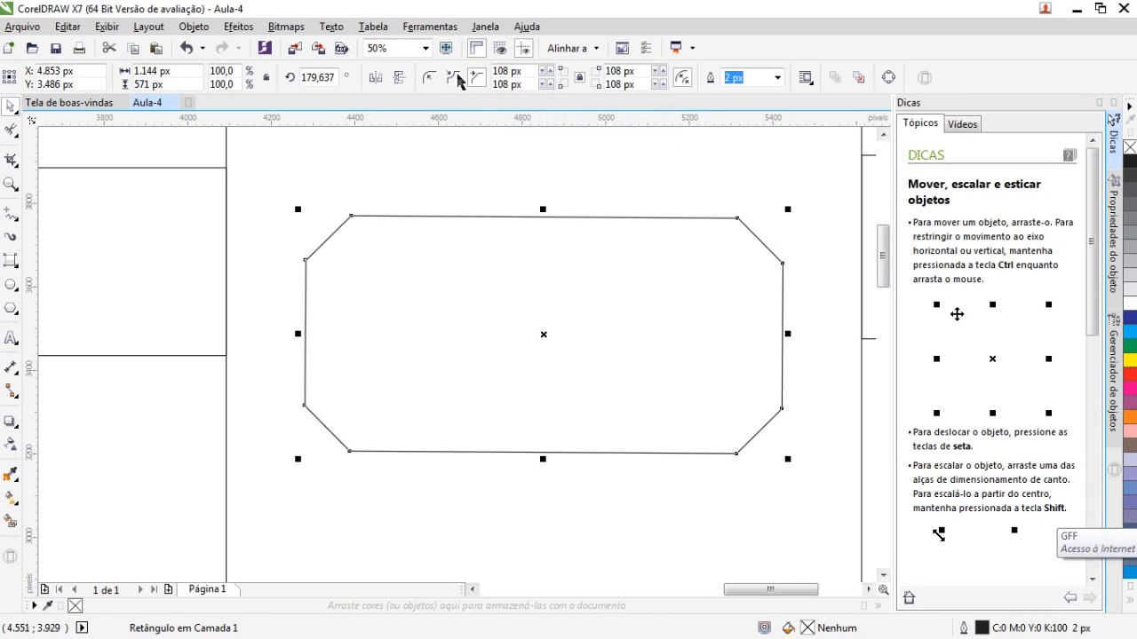
left_click(432, 80)
left_click(450, 82)
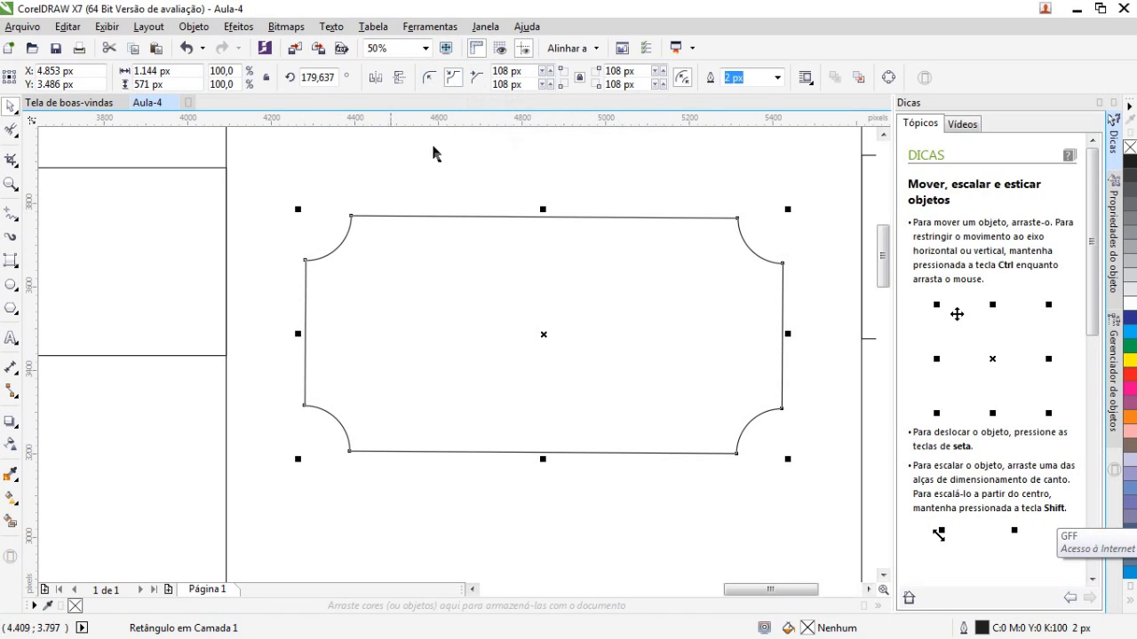
left_click(476, 81)
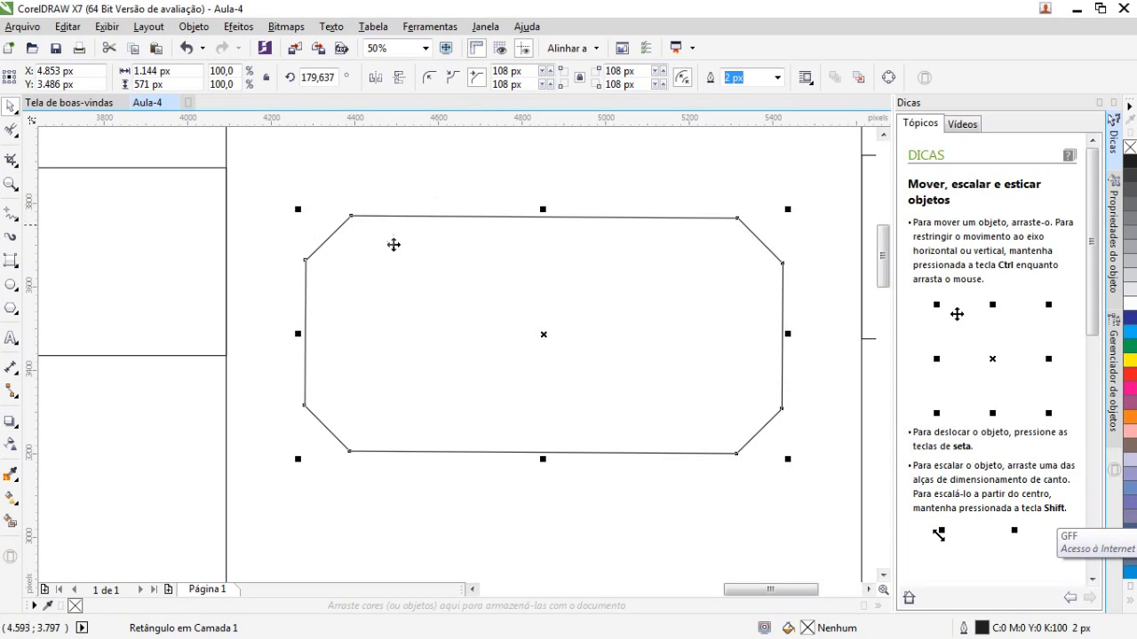
Return the torso's inner rectangle to scalloped corners, clear the selection and review the whole robot
scroll(612, 251, "down", 1)
scroll(584, 264, "down", 1)
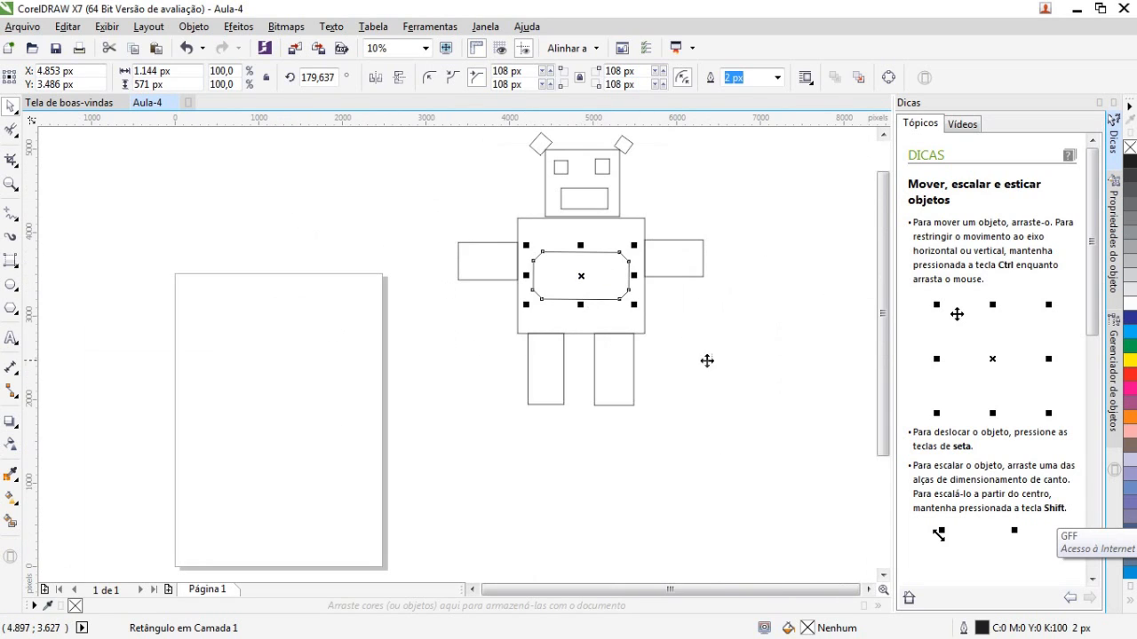
left_click(773, 380)
left_click(549, 254)
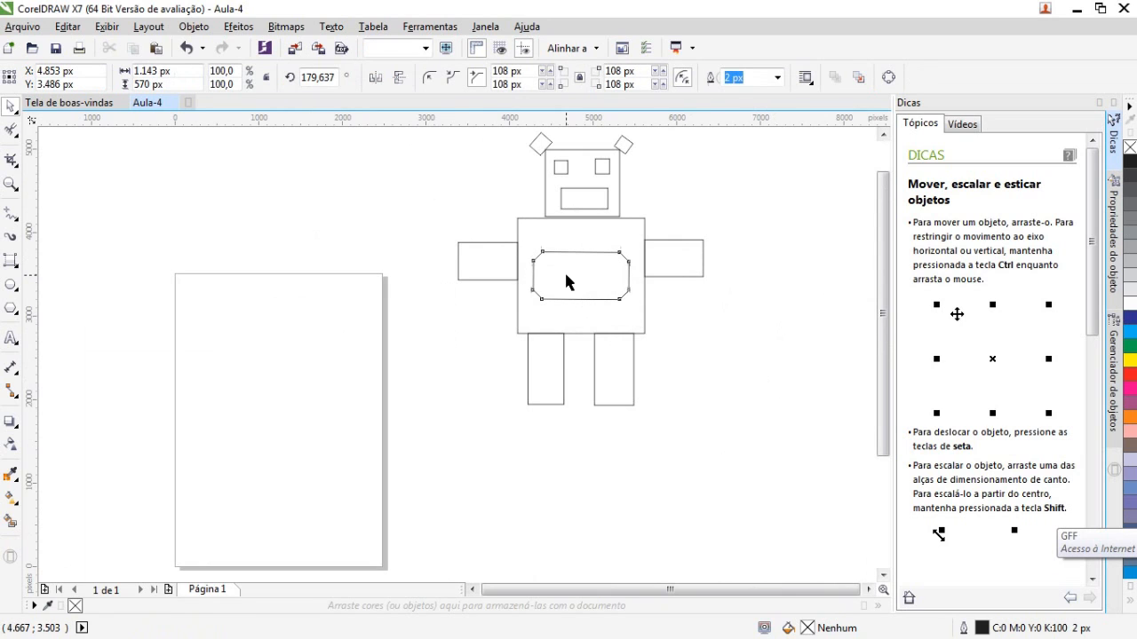
left_click(757, 383)
scroll(636, 156, "up", 1)
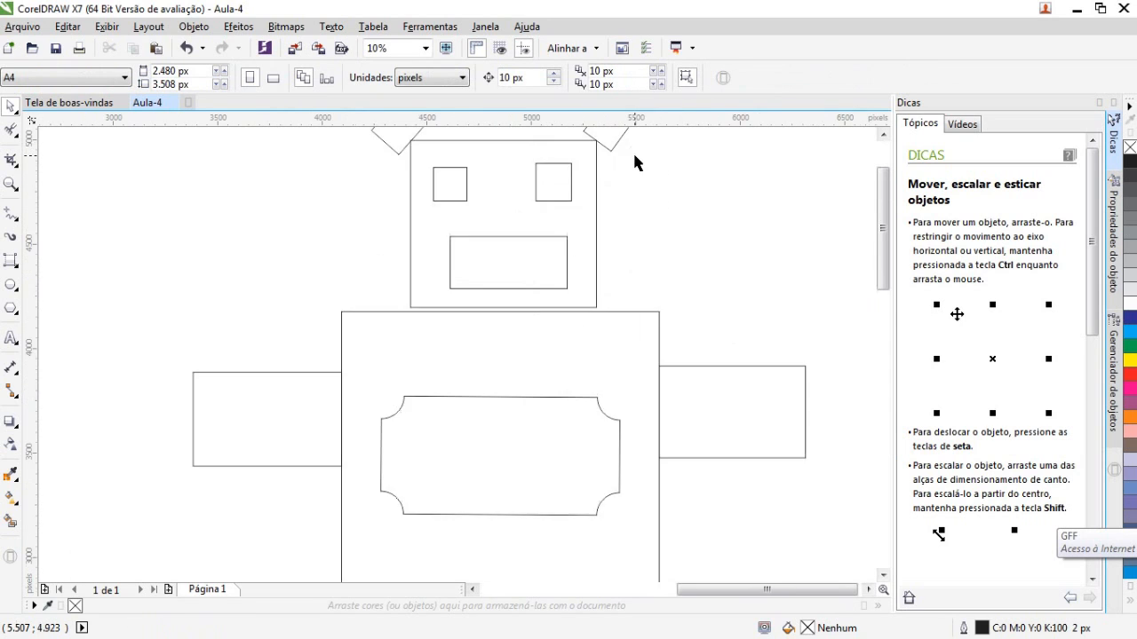
scroll(586, 199, "down", 1)
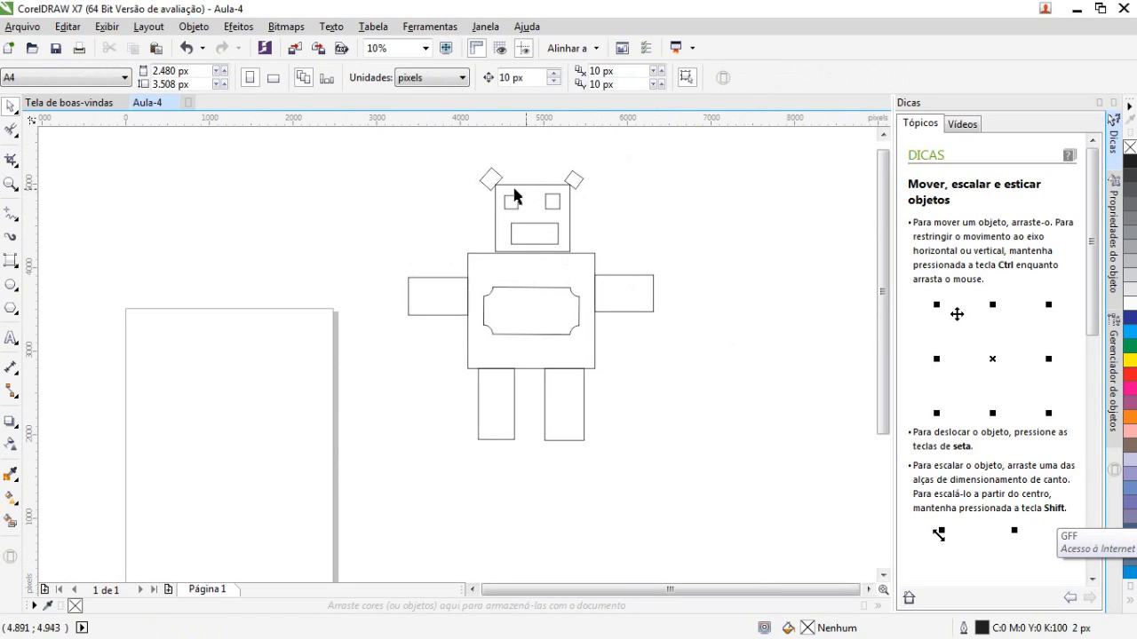
Replace the scalloped rectangle on the torso with a 3-point rectangle tilted at about 151.189°, and clear the selection
left_click_drag(399, 196, 293, 321)
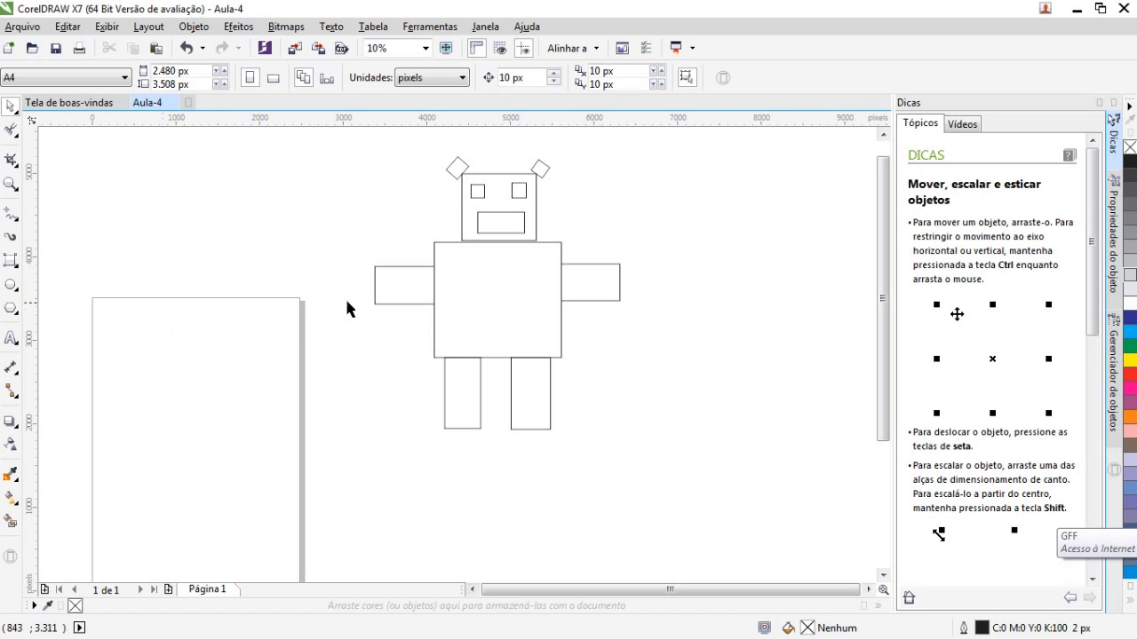
left_click(13, 262)
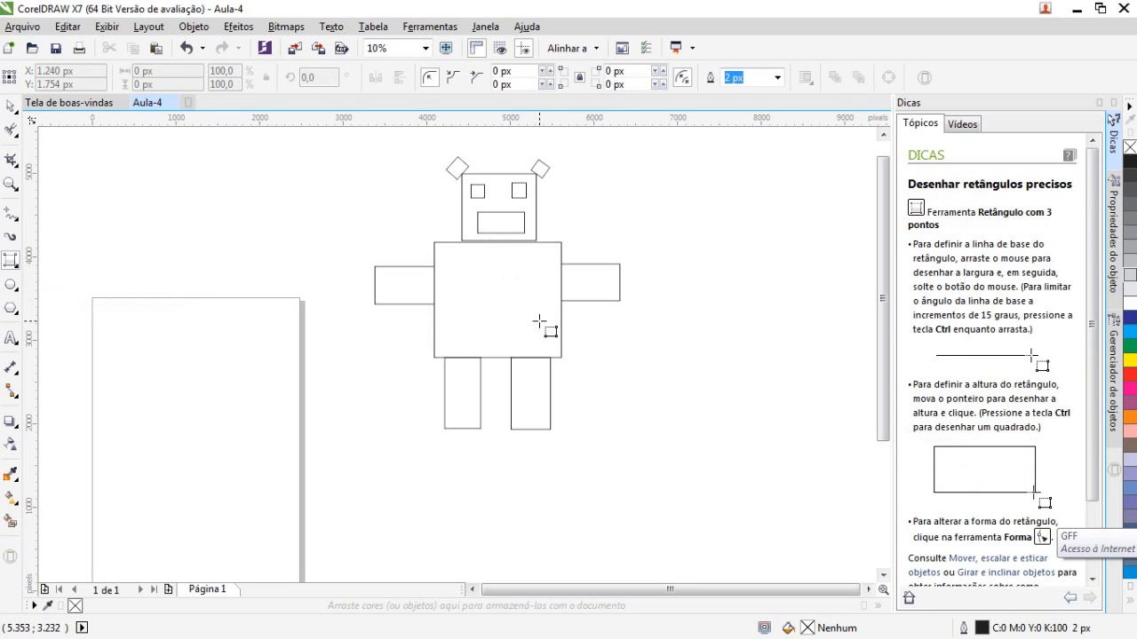
left_click_drag(535, 336, 452, 290)
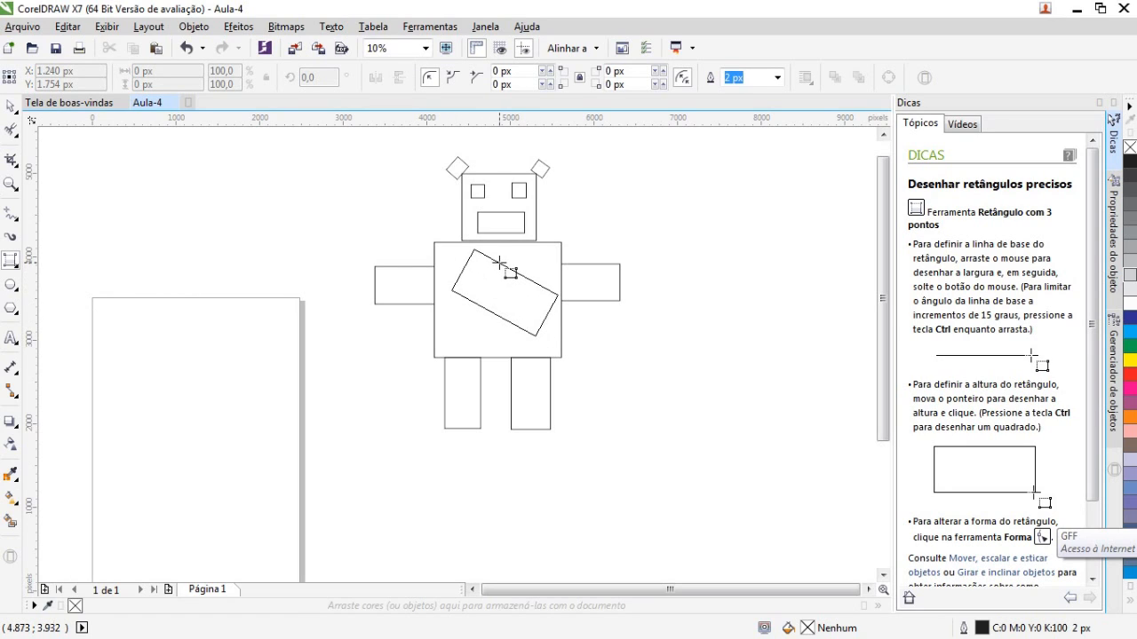
left_click(498, 264)
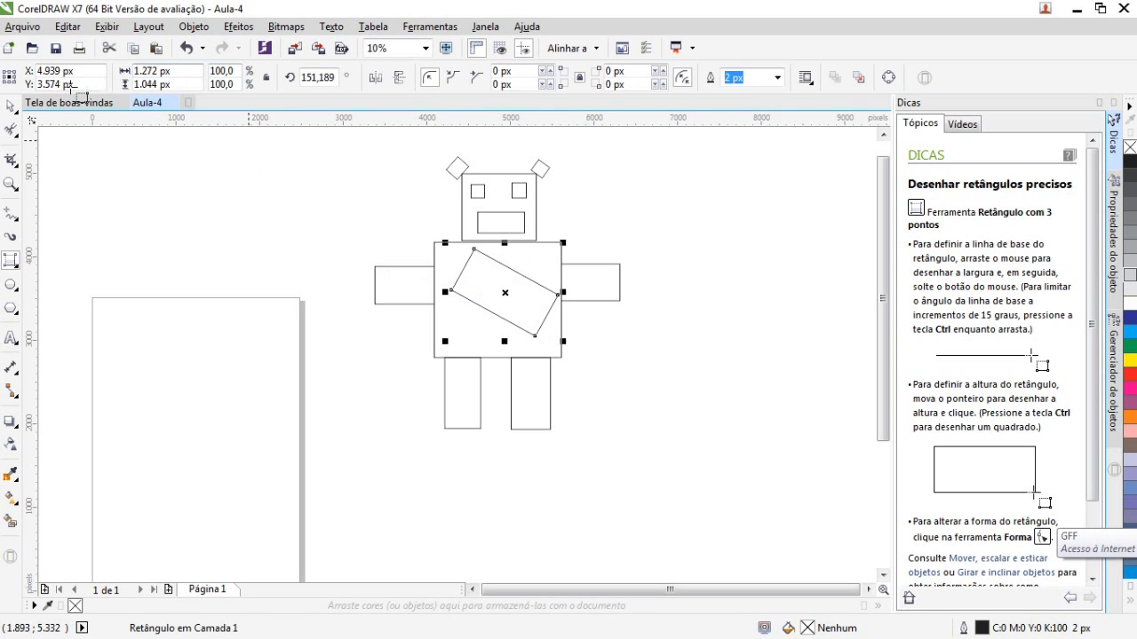
left_click(11, 106)
left_click(219, 226)
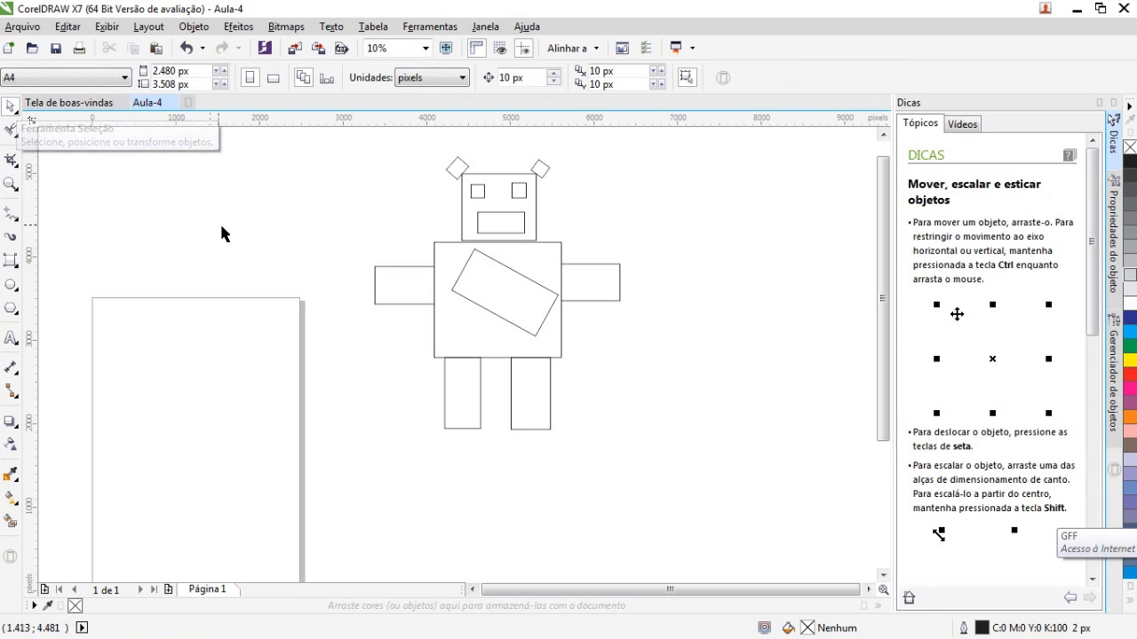